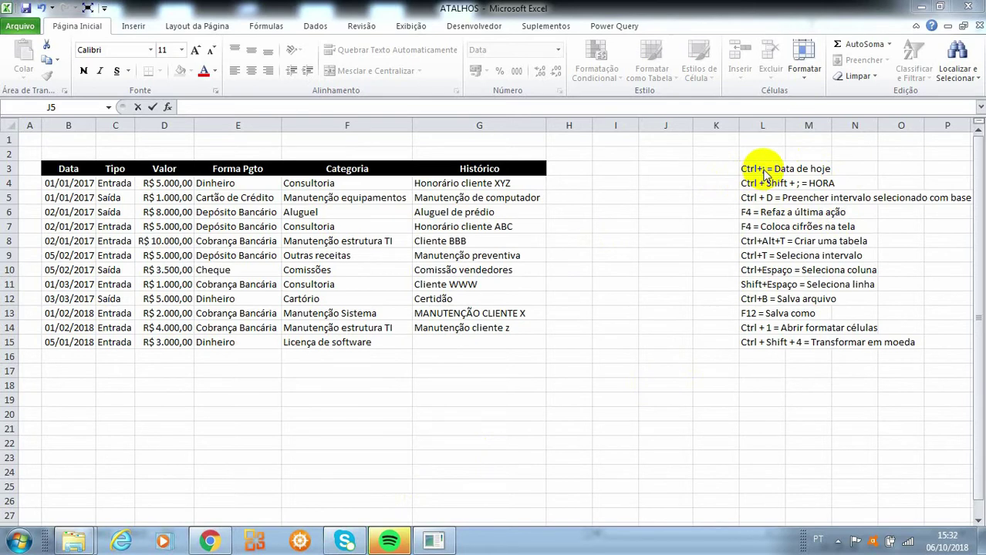
- Enter today's date, 06/10/2018, as a fixed value in cells J6 and J7
{"action": "key", "text": "alt+Tab"}
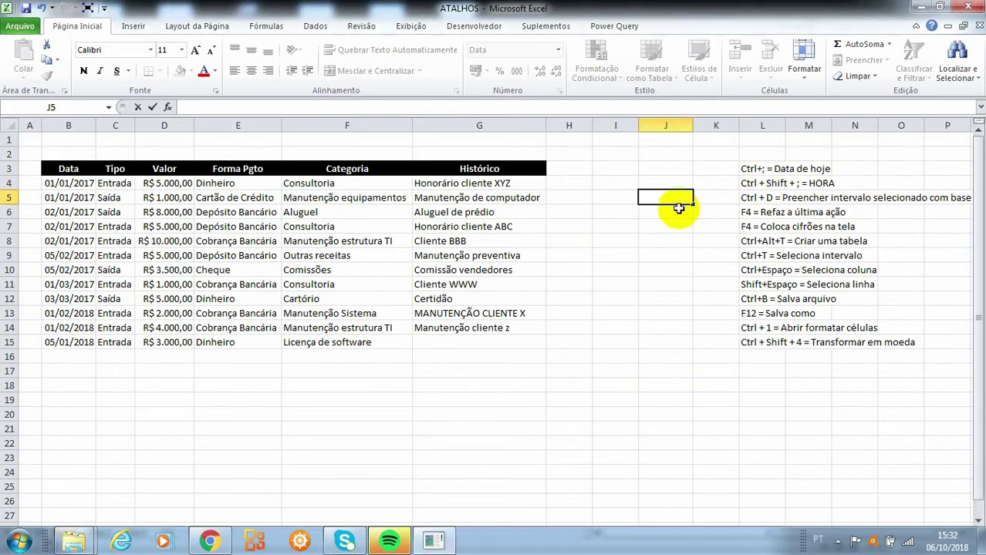
{"action": "left_click", "coordinate": [678, 215]}
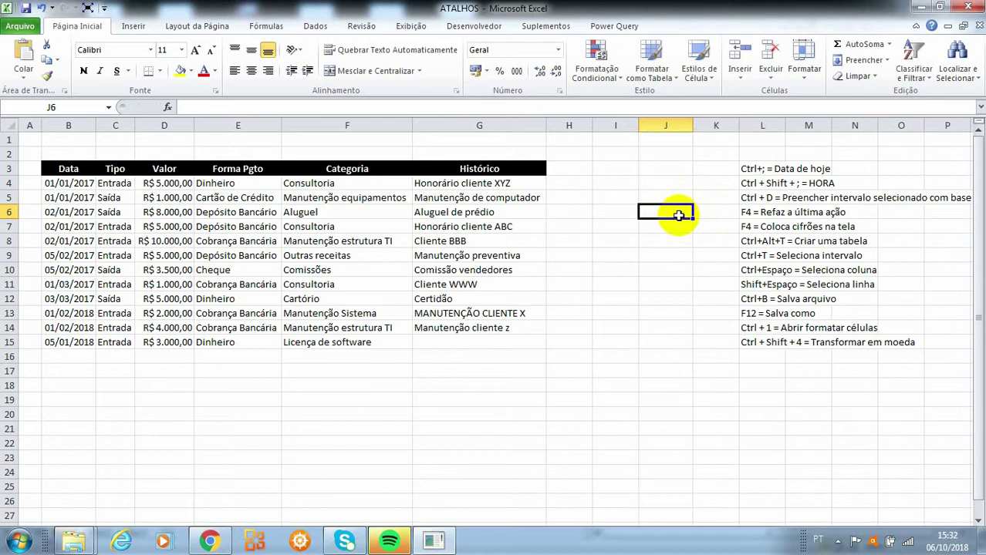
{"action": "key", "text": "ctrl+semicolon"}
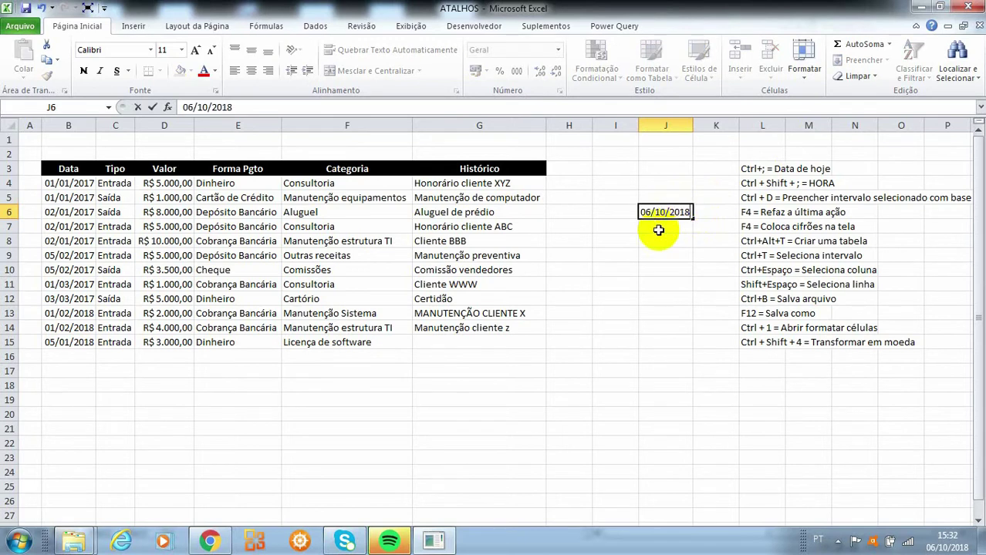
{"action": "key", "text": "Return"}
{"action": "key", "text": "ctrl+semicolon"}
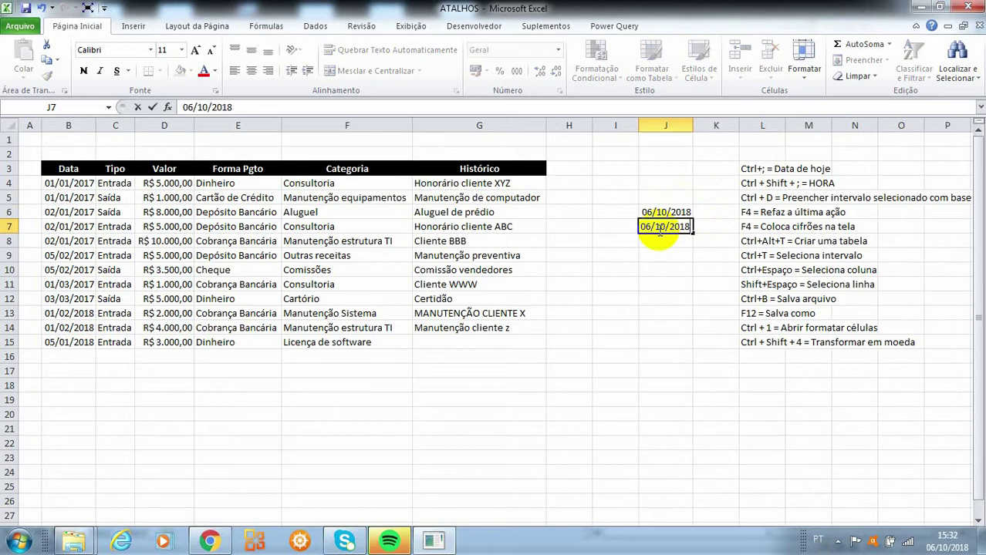
{"action": "key", "text": "Return"}
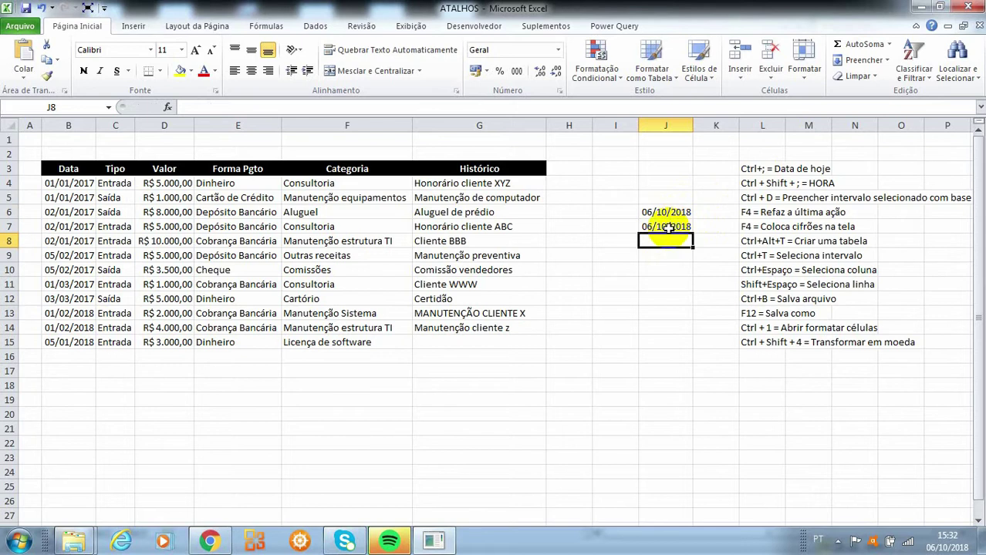
{"action": "left_click", "coordinate": [666, 227]}
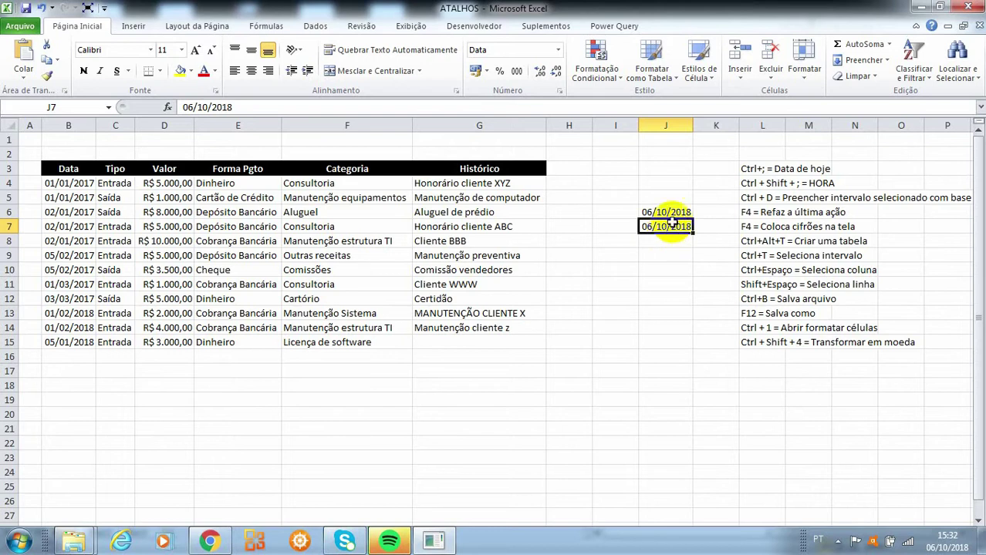
{"action": "left_click", "coordinate": [683, 212]}
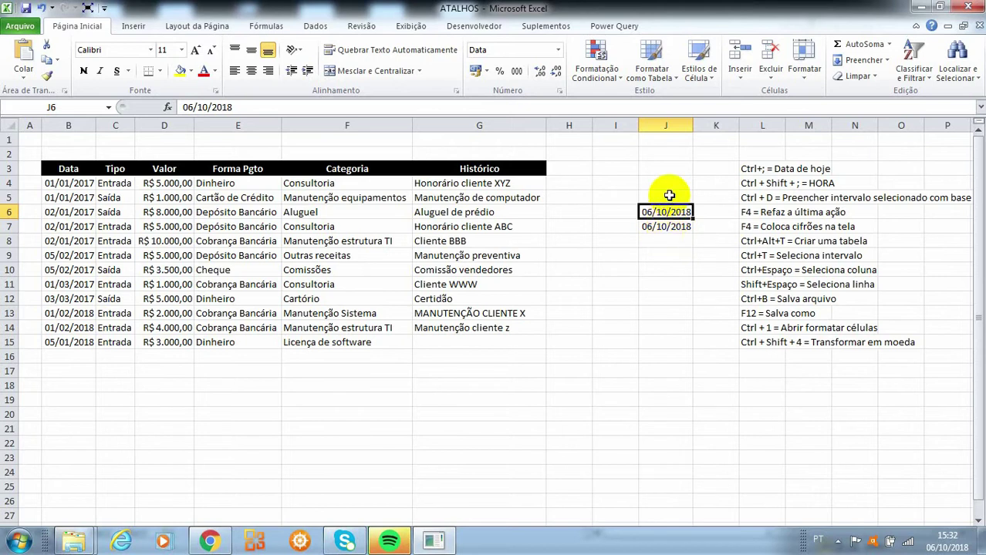
- Enter the formula =HOJE() in cell J5, above the two fixed dates
{"action": "left_click", "coordinate": [669, 195]}
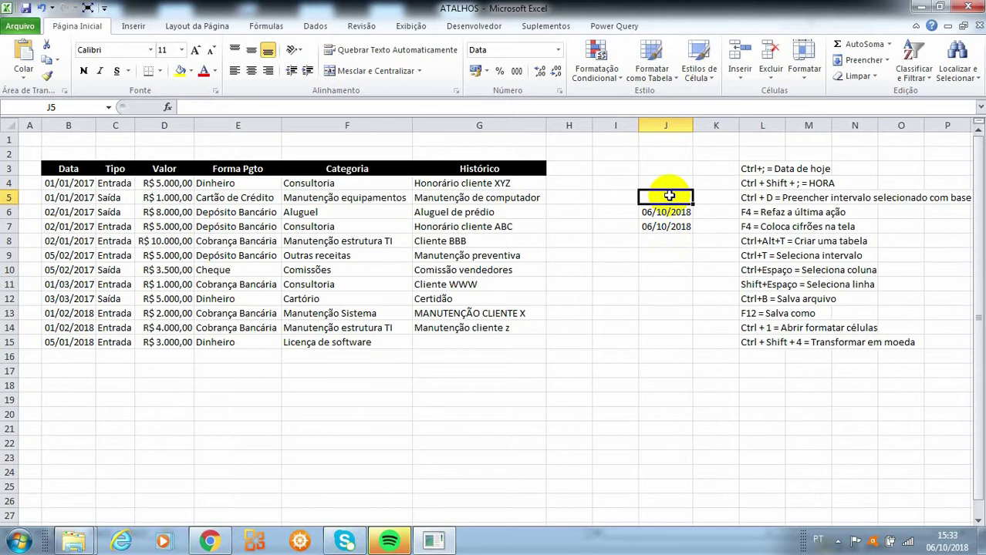
{"action": "type", "text": "="}
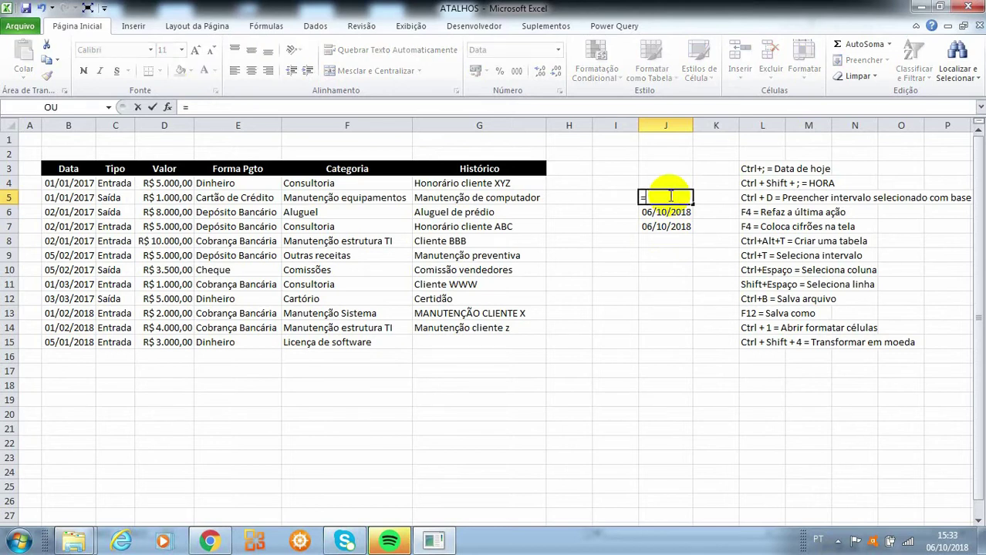
{"action": "type", "text": "hoje"}
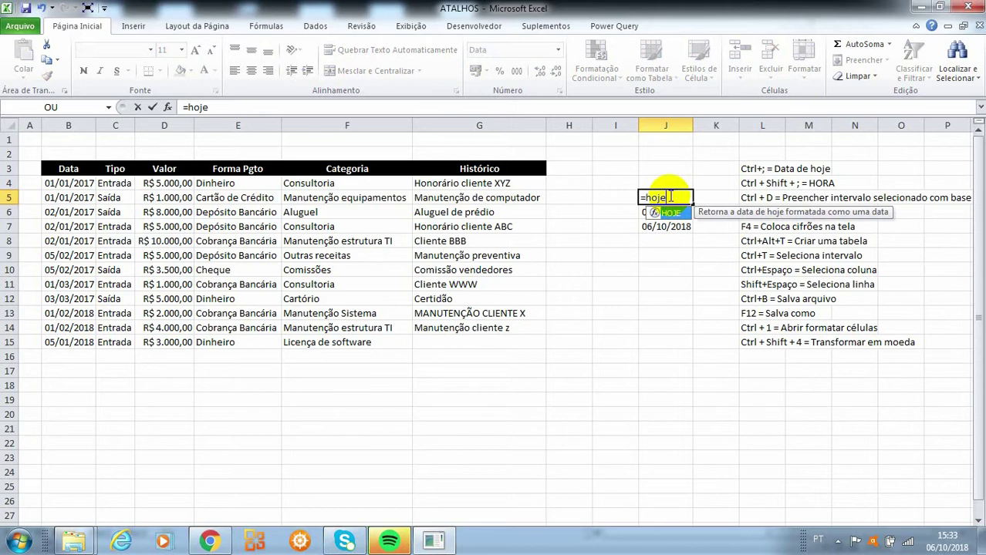
{"action": "key", "text": "Tab"}
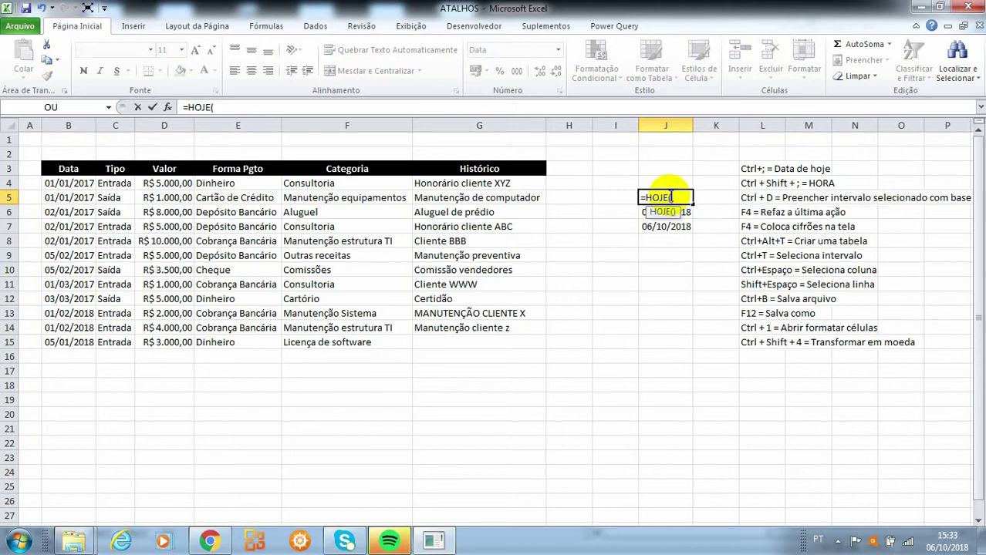
{"action": "type", "text": ")"}
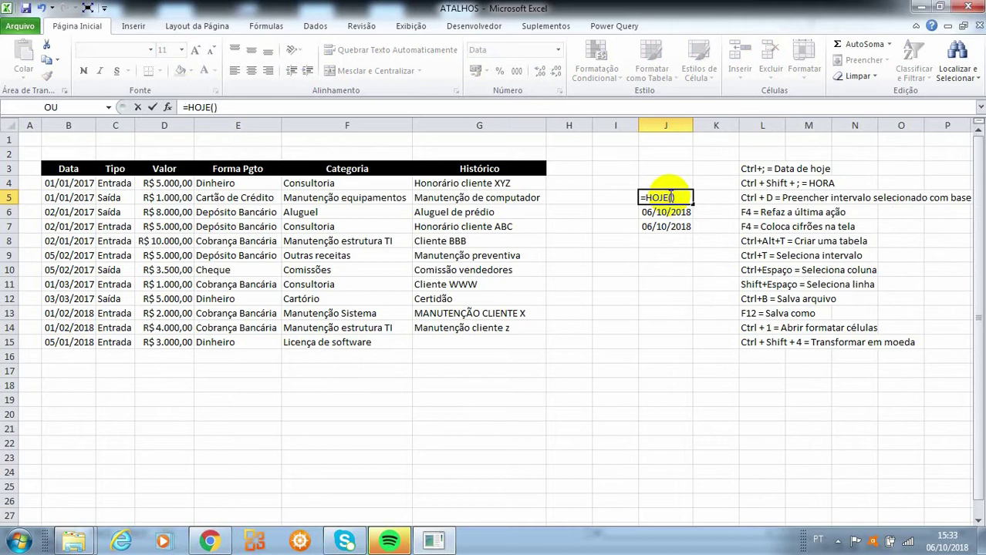
{"action": "key", "text": "Return"}
{"action": "left_click", "coordinate": [669, 195]}
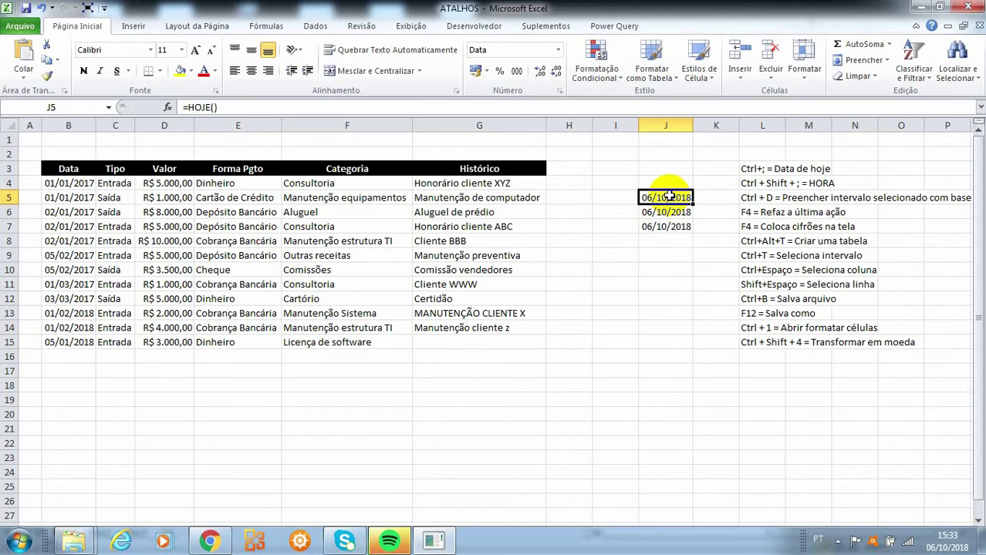
- Insert the current time, 15:33, as a fixed value in cell J9
{"action": "key", "text": "Down"}
{"action": "key", "text": "Down"}
{"action": "key", "text": "Down"}
{"action": "key", "text": "Down"}
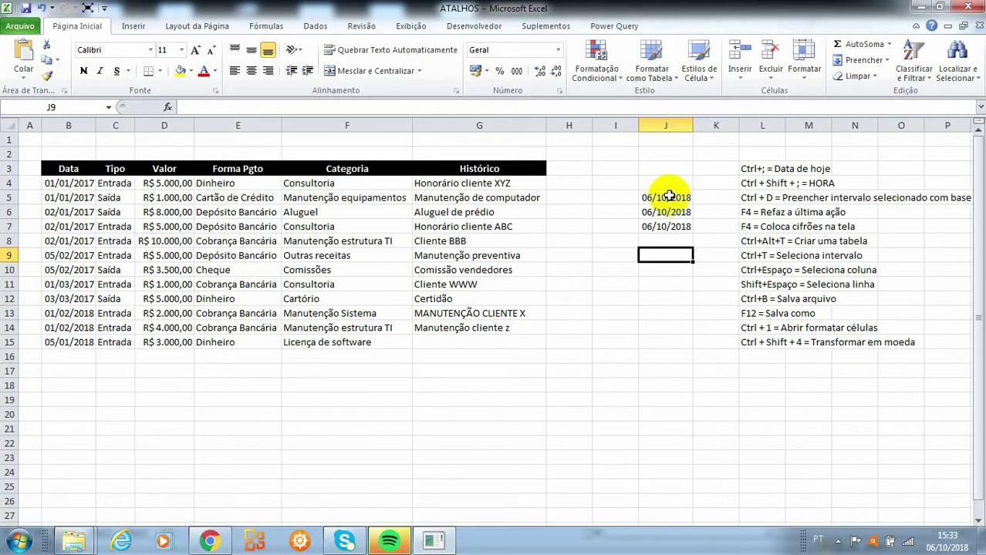
{"action": "key", "text": "ctrl+shift+semicolon"}
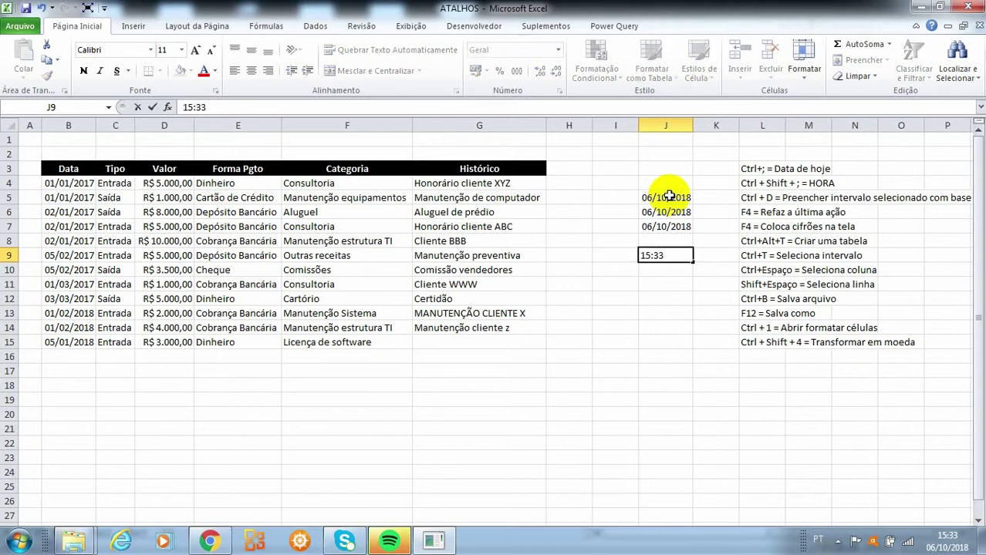
{"action": "key", "text": "Return"}
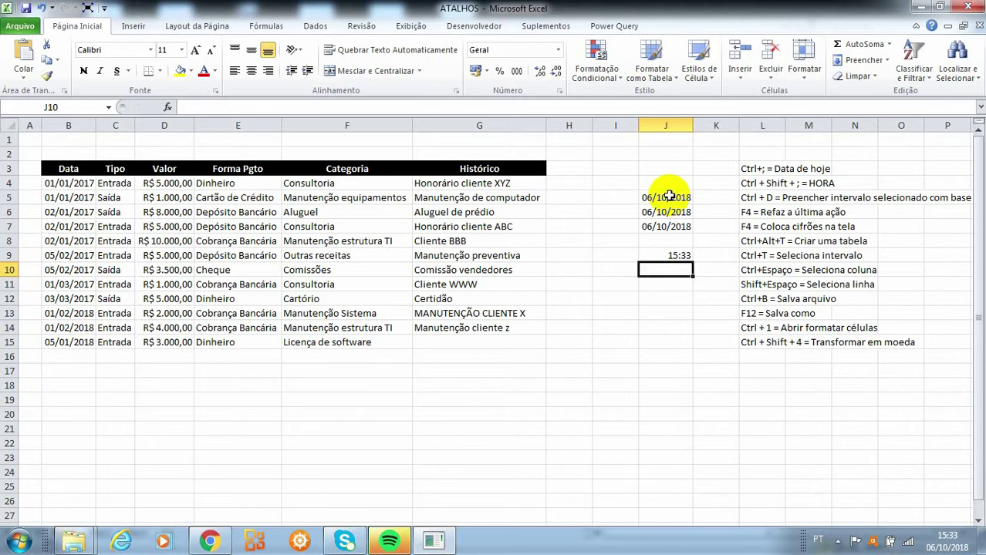
{"action": "key", "text": "Up"}
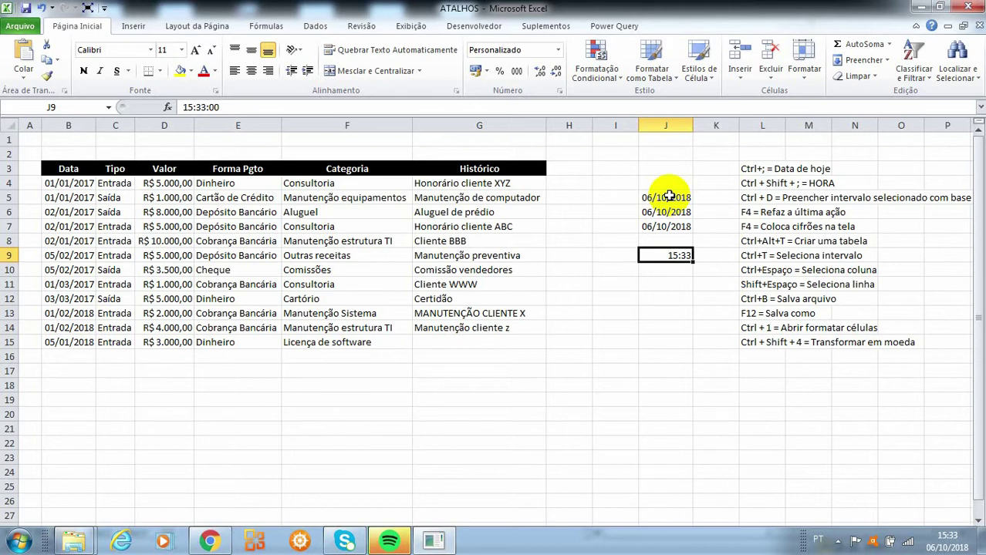
- Enter the formula =AGORA() in cell J10, below the fixed time
{"action": "key", "text": "Return"}
{"action": "type", "text": "="}
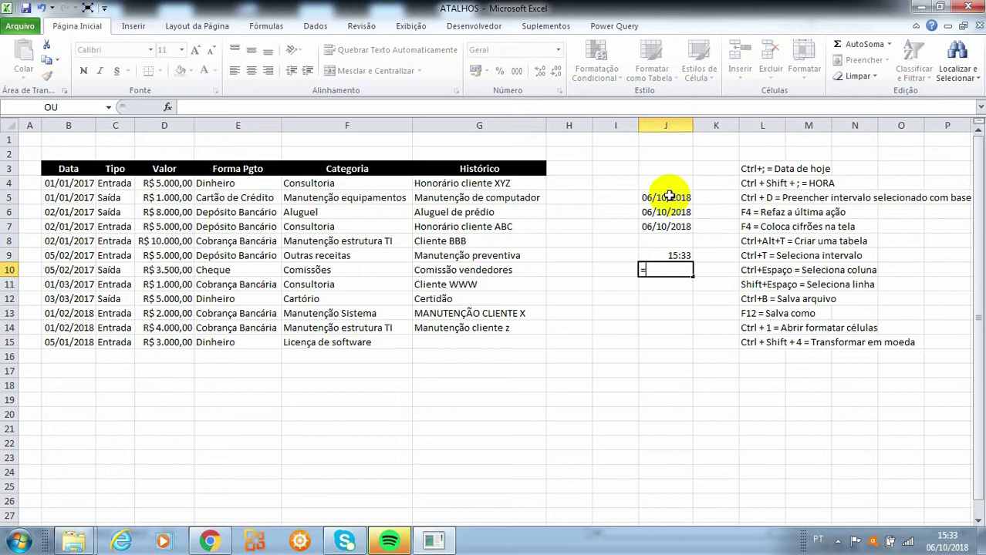
{"action": "type", "text": "agora"}
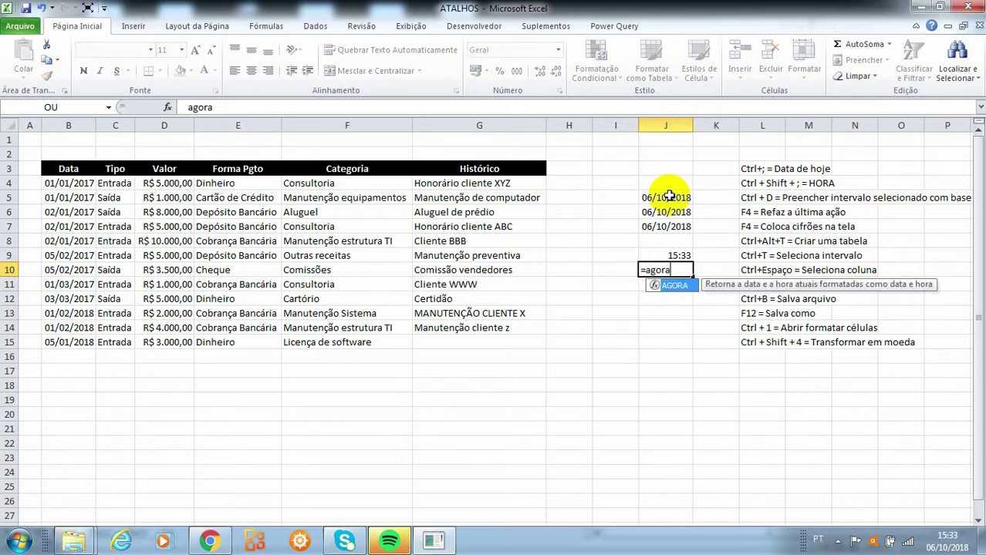
{"action": "key", "text": "Tab"}
{"action": "type", "text": ")"}
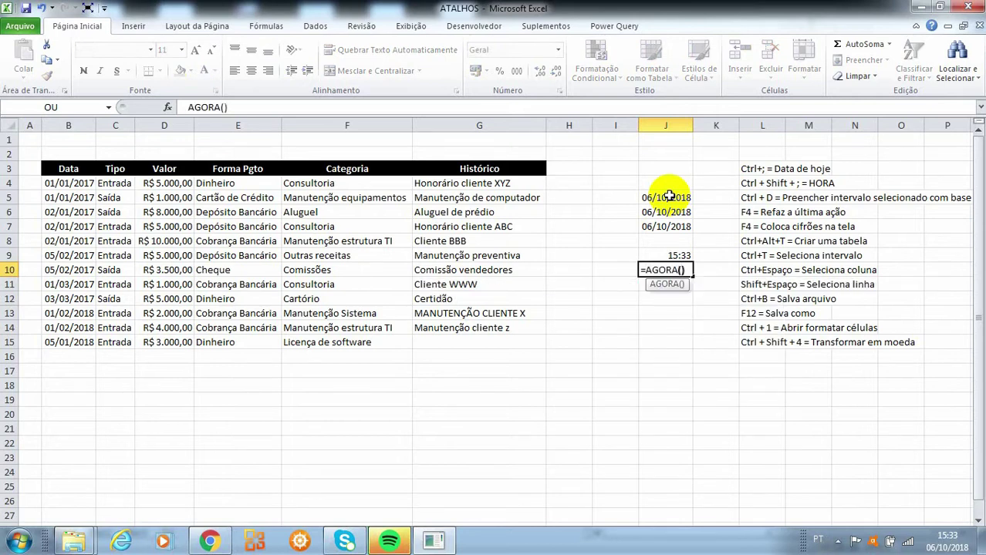
{"action": "key", "text": "Return"}
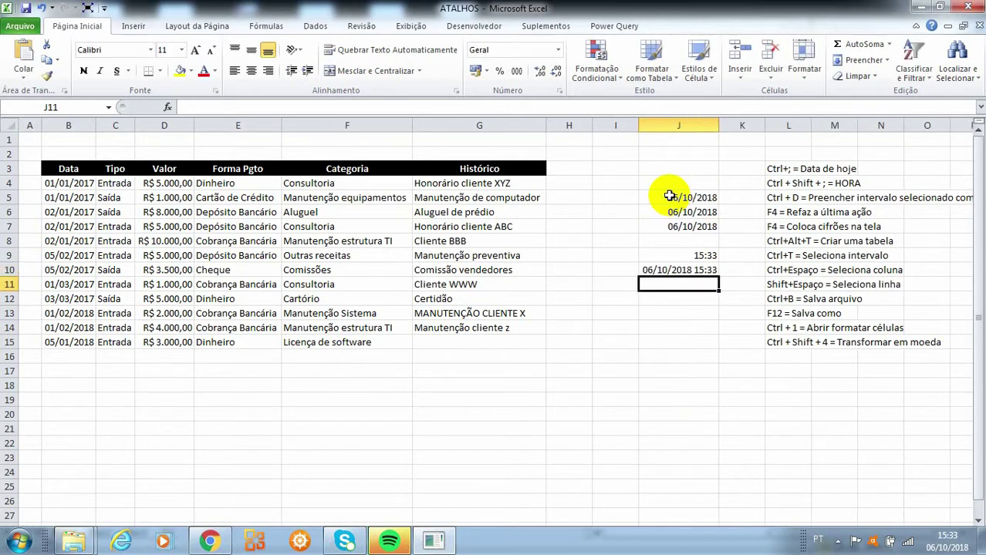
{"action": "key", "text": "Up"}
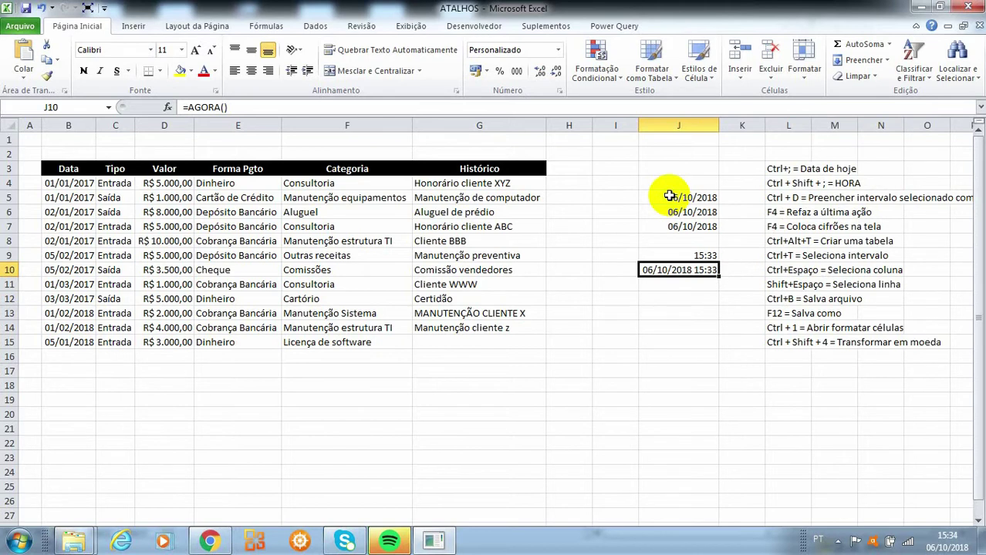
- Review the contents of the date and time cells in column J, from J5 to J10
{"action": "key", "text": "Up"}
{"action": "key", "text": "Up"}
{"action": "key", "text": "Up"}
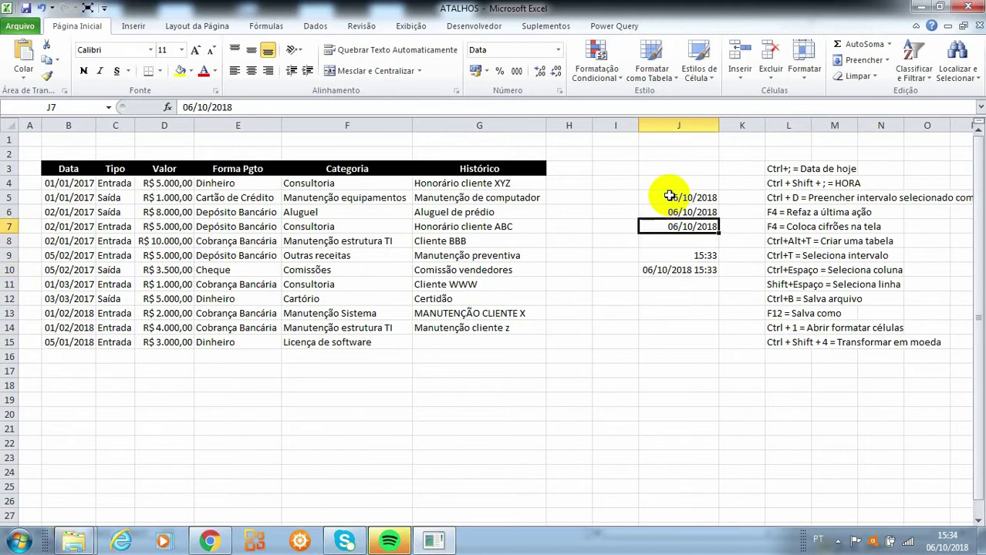
{"action": "key", "text": "Up"}
{"action": "key", "text": "Up"}
{"action": "key", "text": "Down"}
{"action": "key", "text": "Down"}
{"action": "key", "text": "Down"}
{"action": "key", "text": "Down"}
{"action": "key", "text": "Down"}
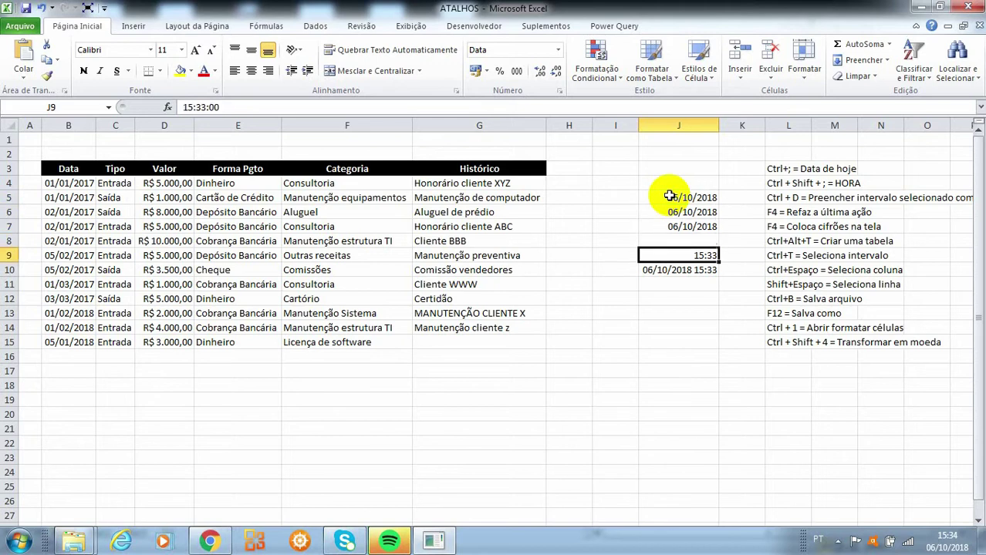
{"action": "key", "text": "Up"}
- Fill the Histórico text "Manutenção cliente z" from cell G14 down into G15
{"action": "key", "text": "Down"}
{"action": "key", "text": "Down"}
{"action": "key", "text": "Down"}
{"action": "key", "text": "Down"}
{"action": "key", "text": "Down"}
{"action": "key", "text": "Left"}
{"action": "key", "text": "Left"}
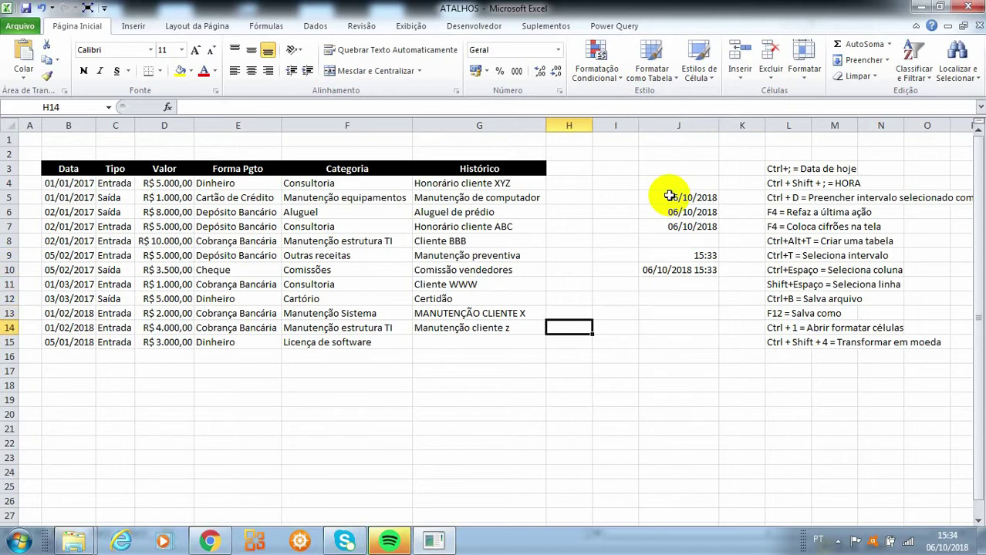
{"action": "key", "text": "Left"}
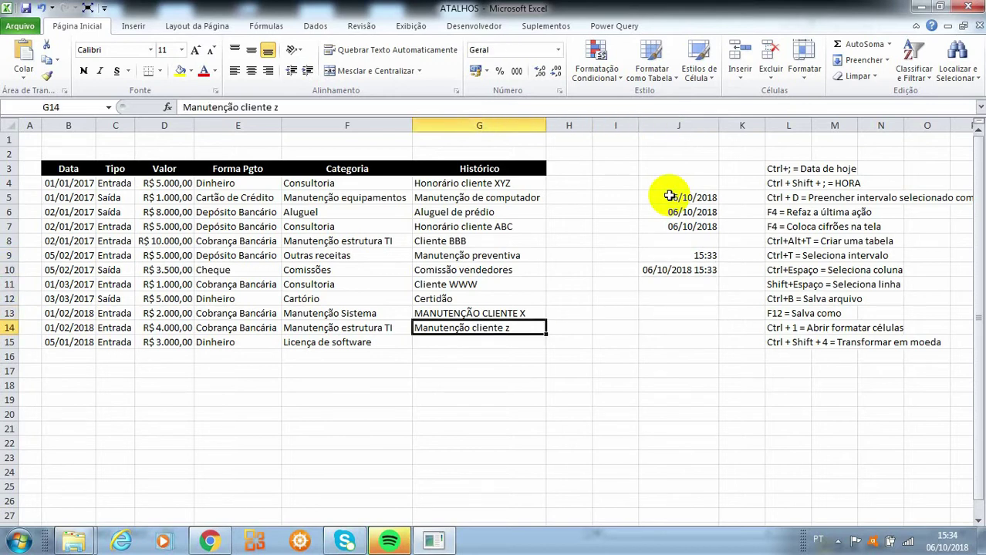
{"action": "key", "text": "shift+Down"}
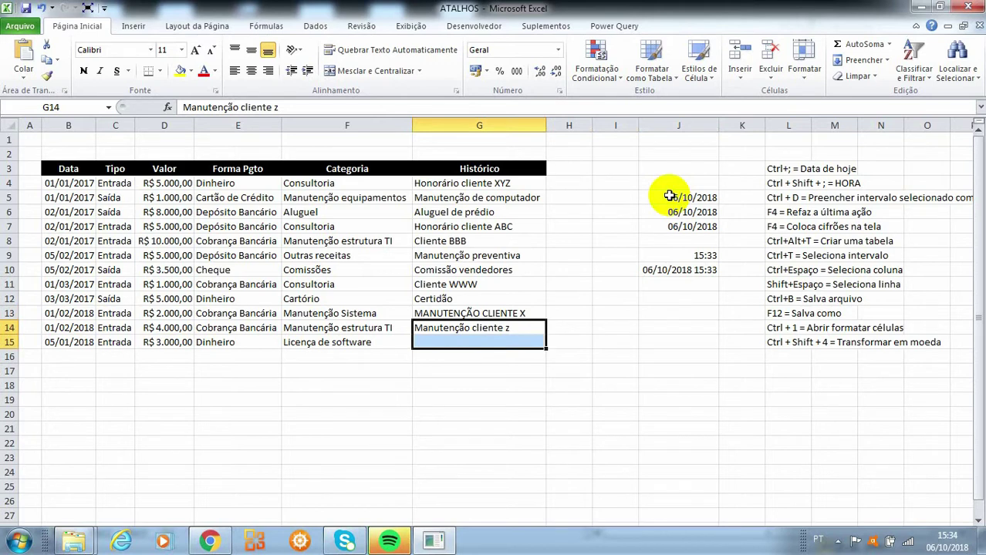
{"action": "key", "text": "ctrl+d"}
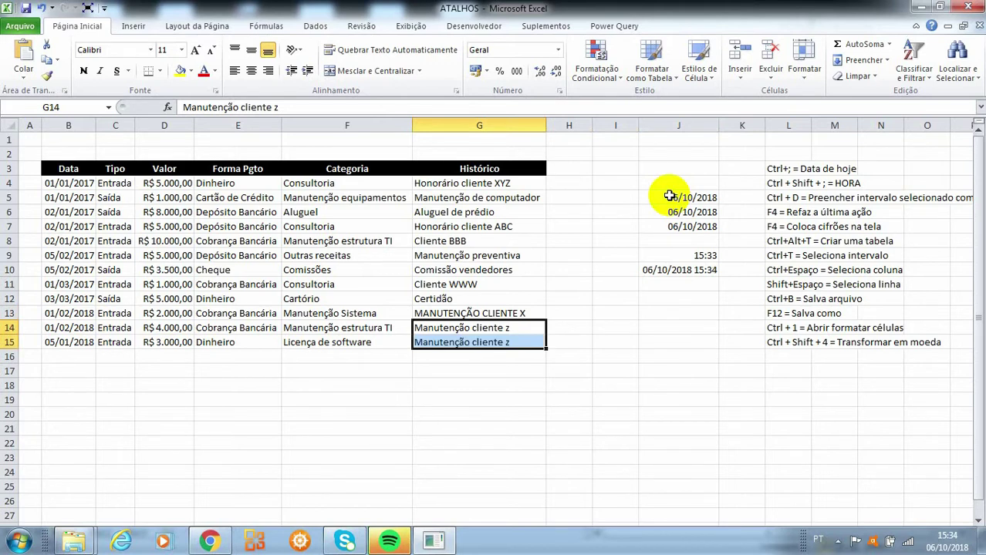
{"action": "left_click", "coordinate": [499, 330]}
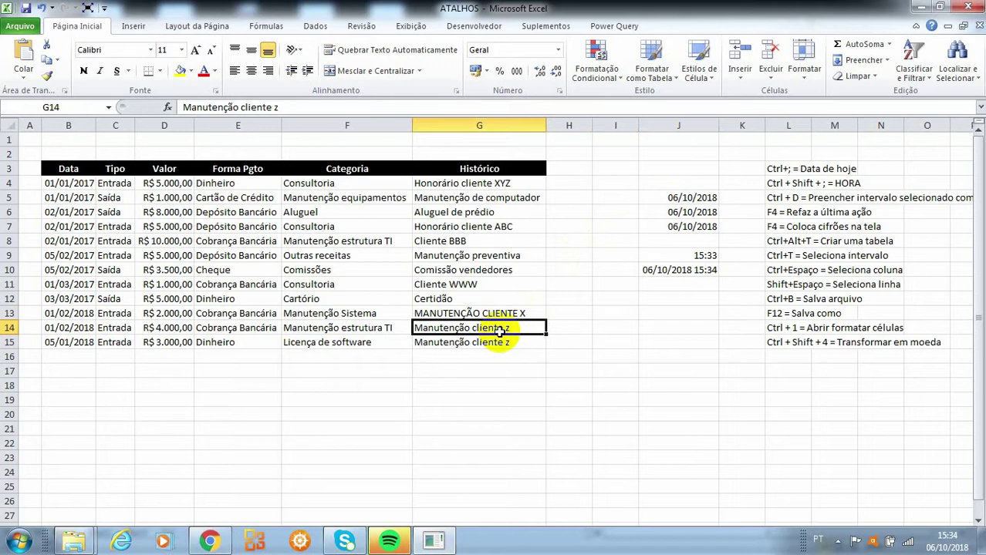
{"action": "key", "text": "Down"}
{"action": "key", "text": "Down"}
{"action": "key", "text": "Down"}
{"action": "key", "text": "Up"}
{"action": "key", "text": "Up"}
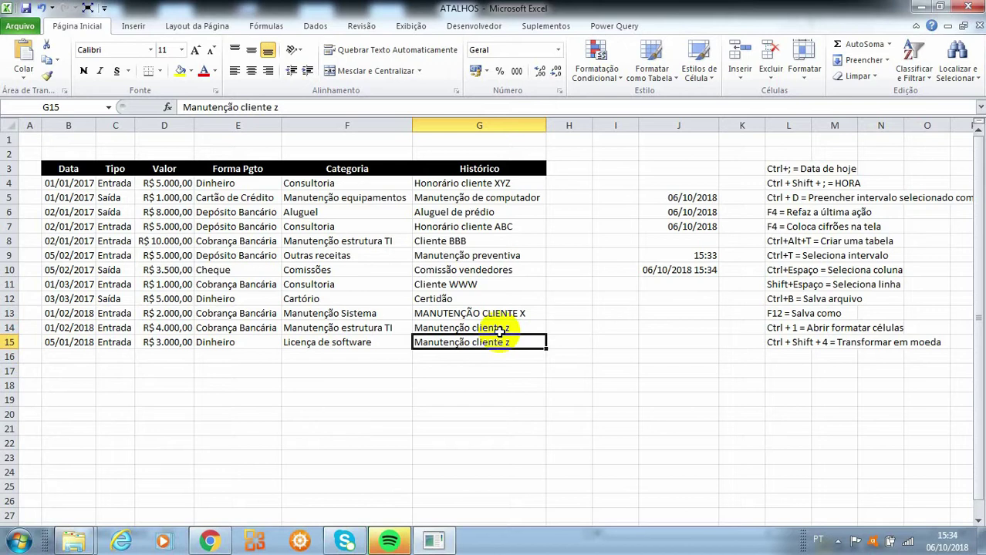
- Apply a yellow fill to cell D8 in the Valor column
{"action": "key", "text": "Left"}
{"action": "key", "text": "Left"}
{"action": "key", "text": "Left"}
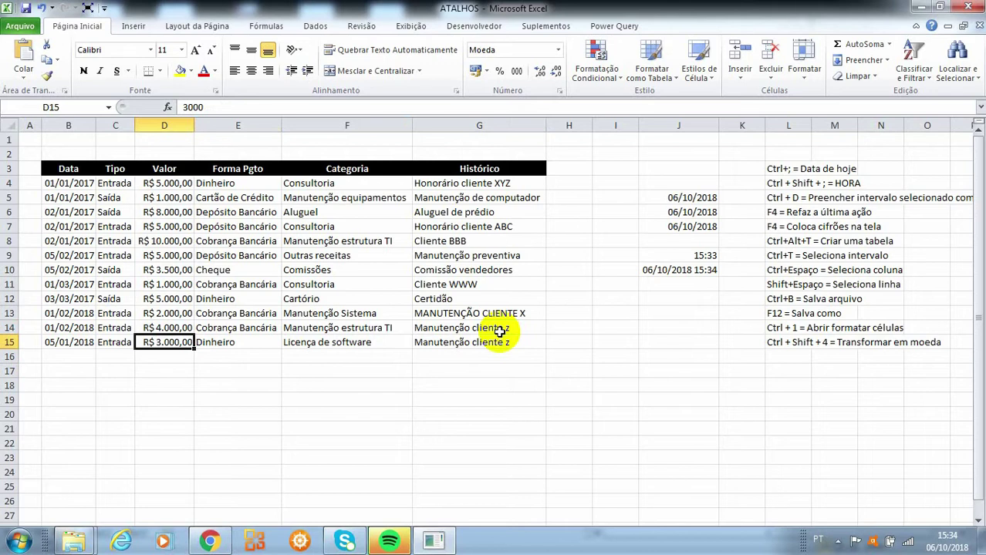
{"action": "key", "text": "Up"}
{"action": "key", "text": "Up"}
{"action": "key", "text": "Up"}
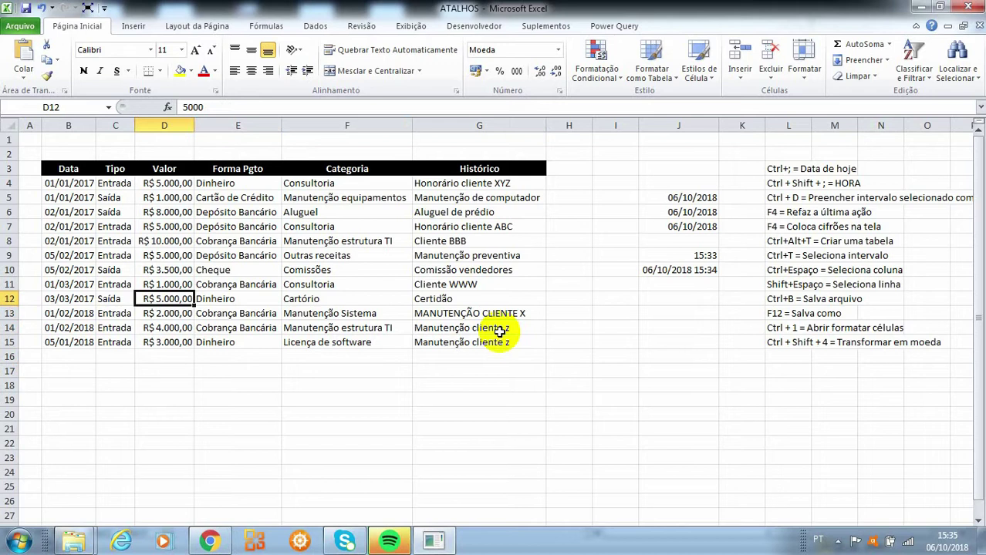
{"action": "key", "text": "Up"}
{"action": "key", "text": "Up"}
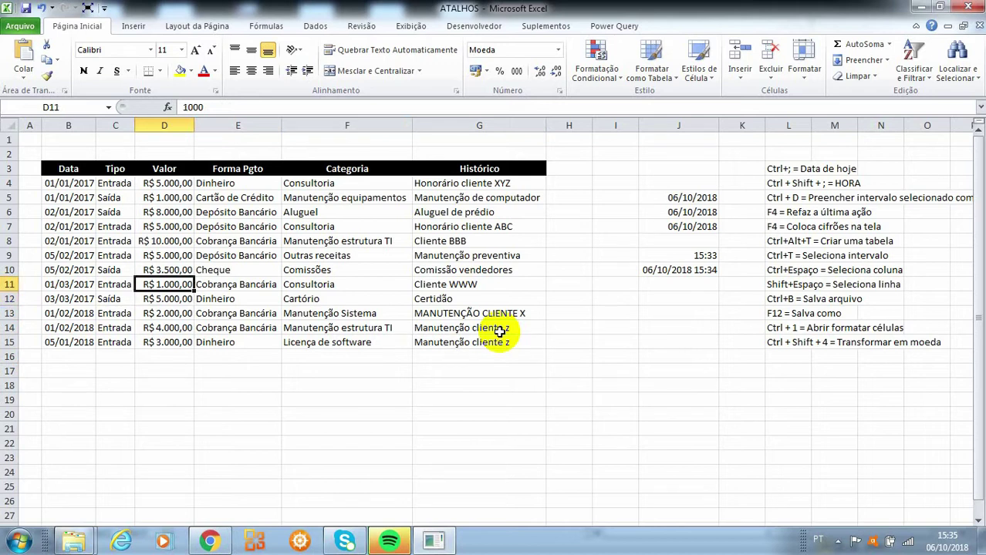
{"action": "key", "text": "Down"}
{"action": "key", "text": "Up"}
{"action": "key", "text": "Up"}
{"action": "key", "text": "Up"}
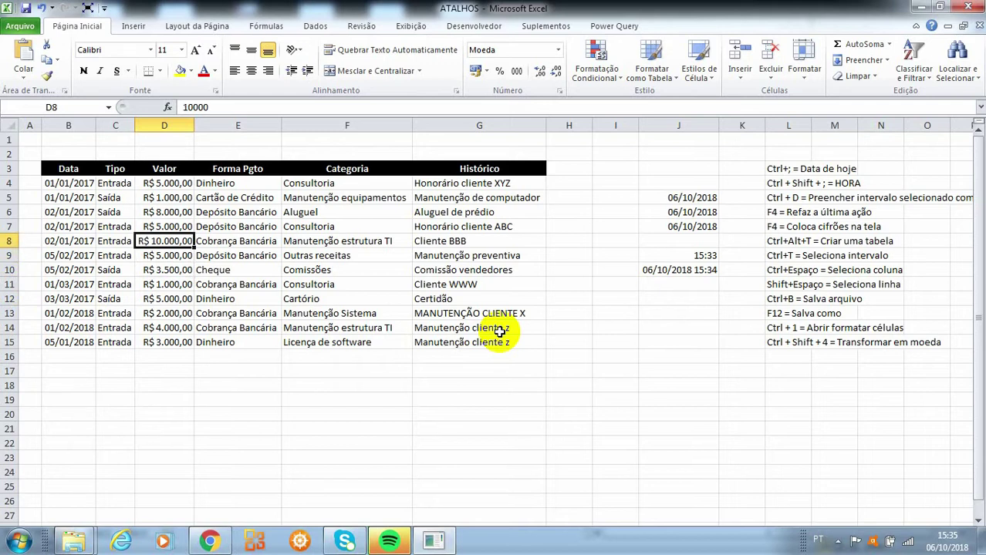
{"action": "left_click", "coordinate": [179, 71]}
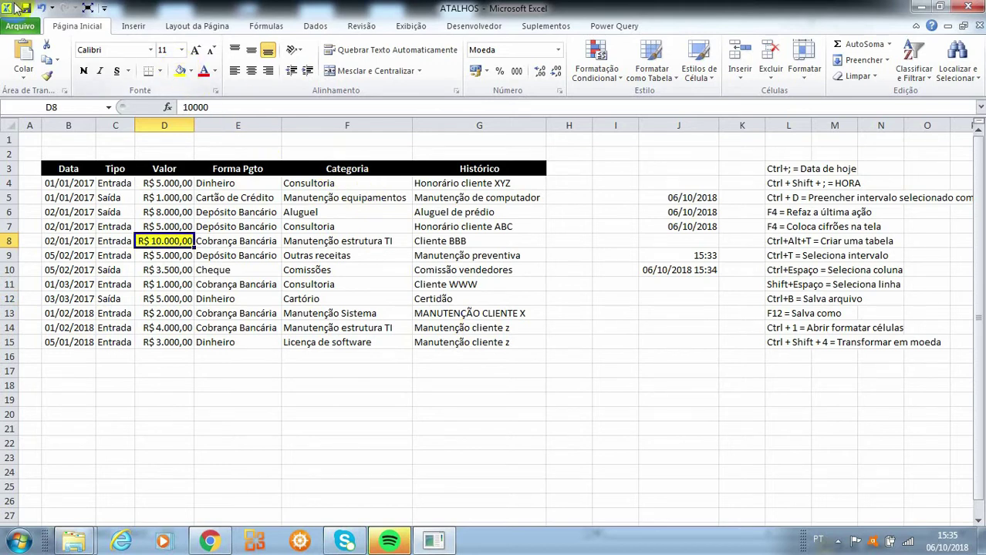
- Undo the yellow fill on cell D8 and apply a yellow fill to the Dinheiro cell E4
{"action": "left_click", "coordinate": [40, 8]}
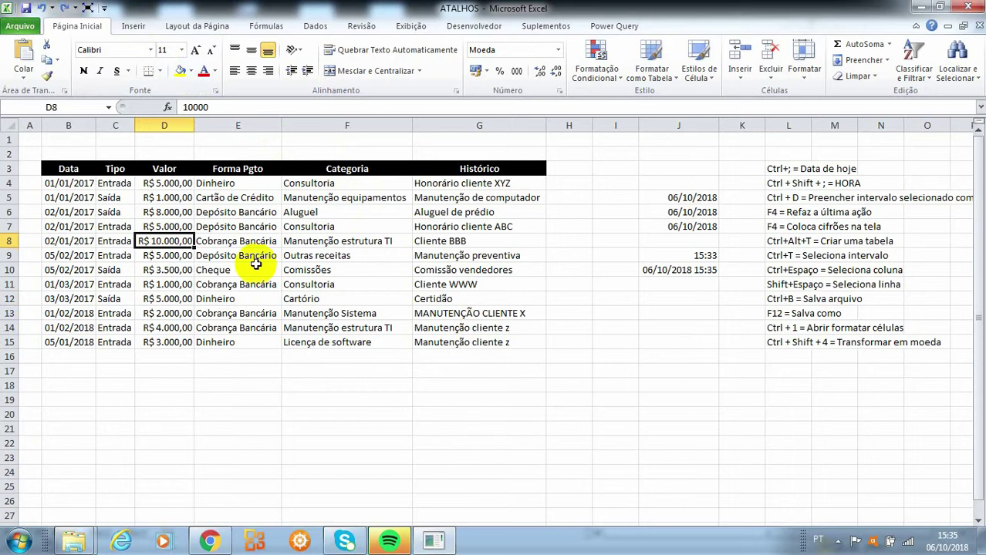
{"action": "left_click", "coordinate": [233, 188]}
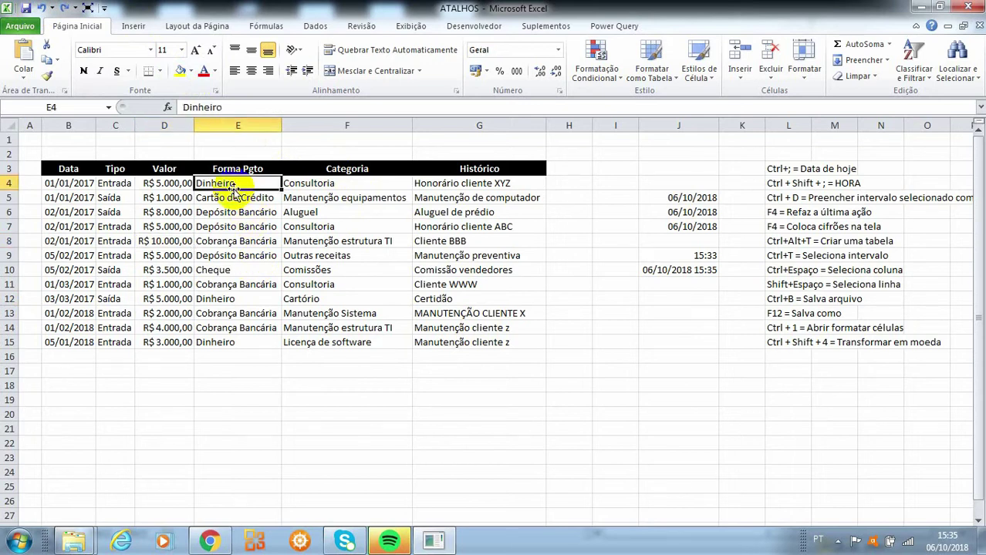
{"action": "left_click", "coordinate": [181, 71]}
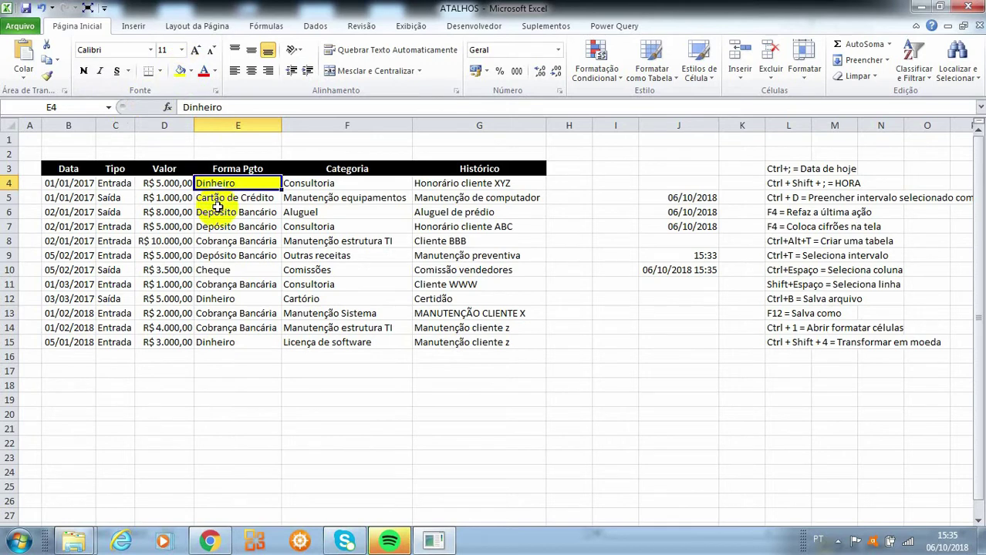
- Repeat the yellow fill on the other two Dinheiro cells, E12 and E15
{"action": "left_click", "coordinate": [215, 299]}
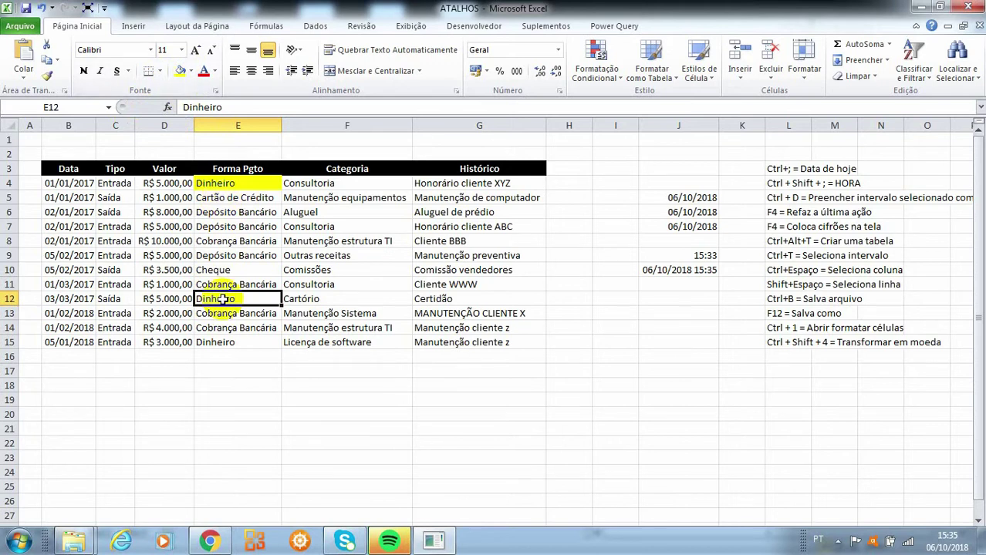
{"action": "key", "text": "F4"}
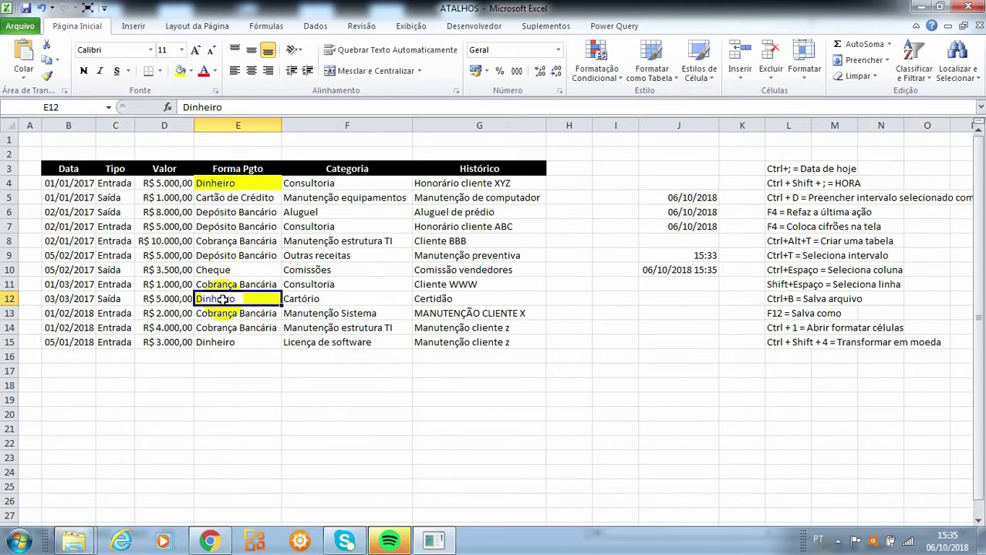
{"action": "left_click", "coordinate": [218, 342]}
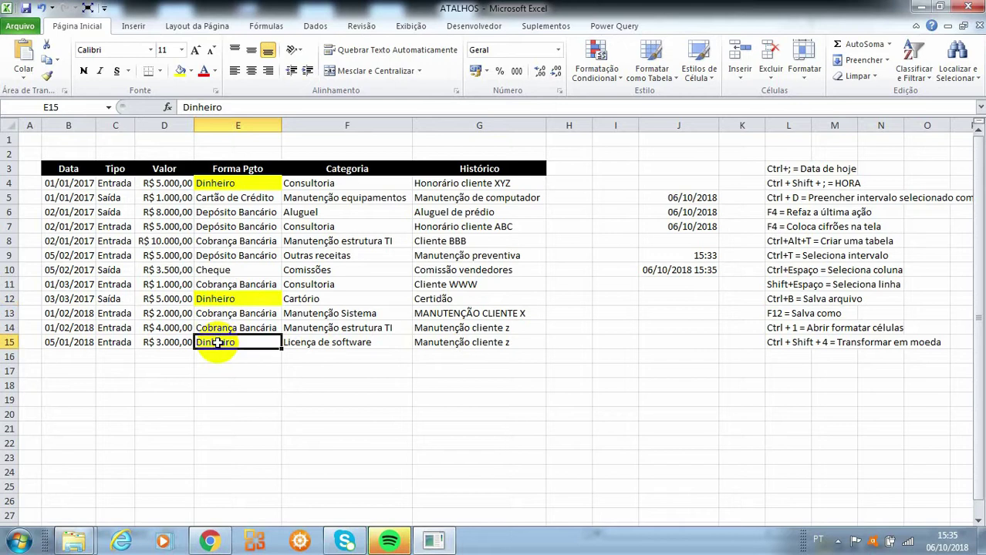
{"action": "key", "text": "F4"}
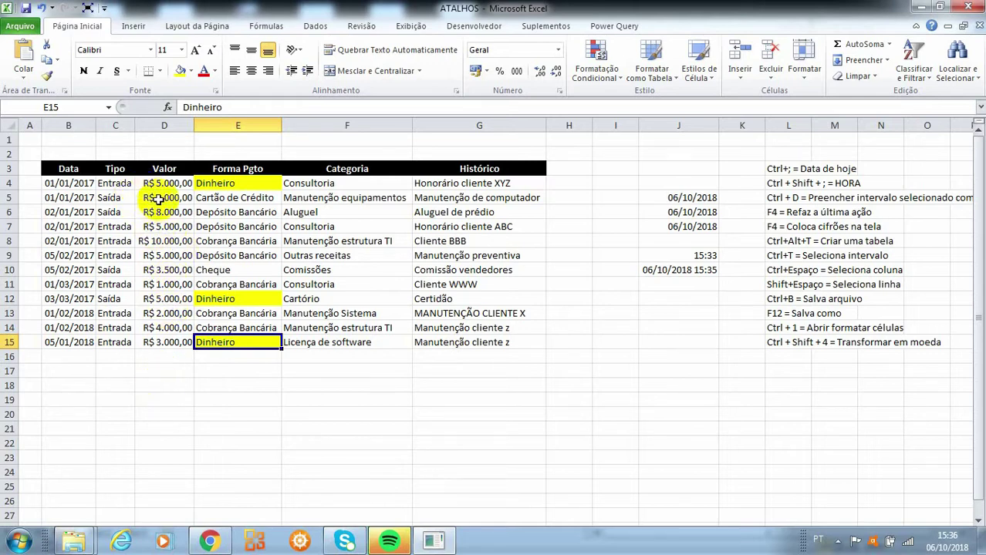
- Enter the formula =SOMA(D4:D5) in cell D17, below the Valor column
{"action": "left_click", "coordinate": [176, 370]}
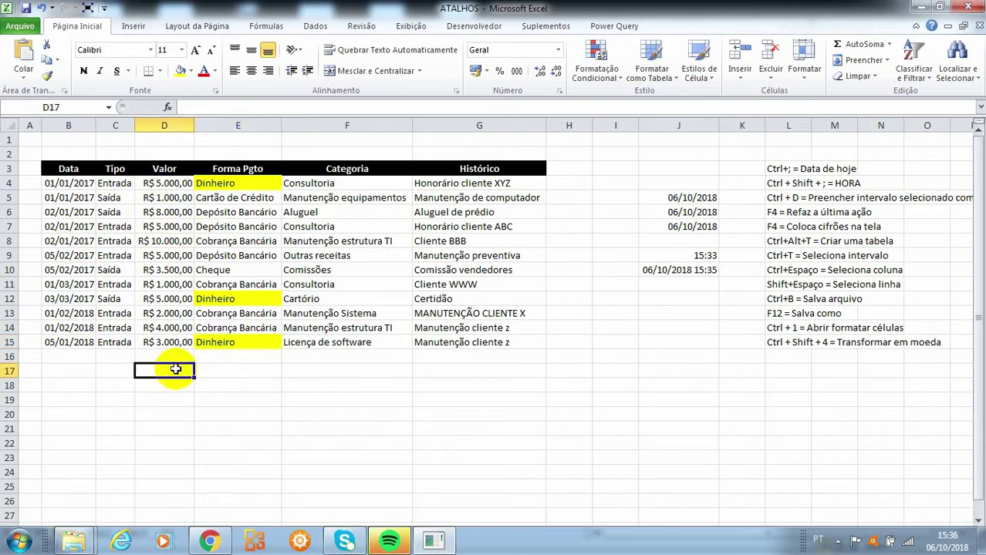
{"action": "type", "text": "=soma"}
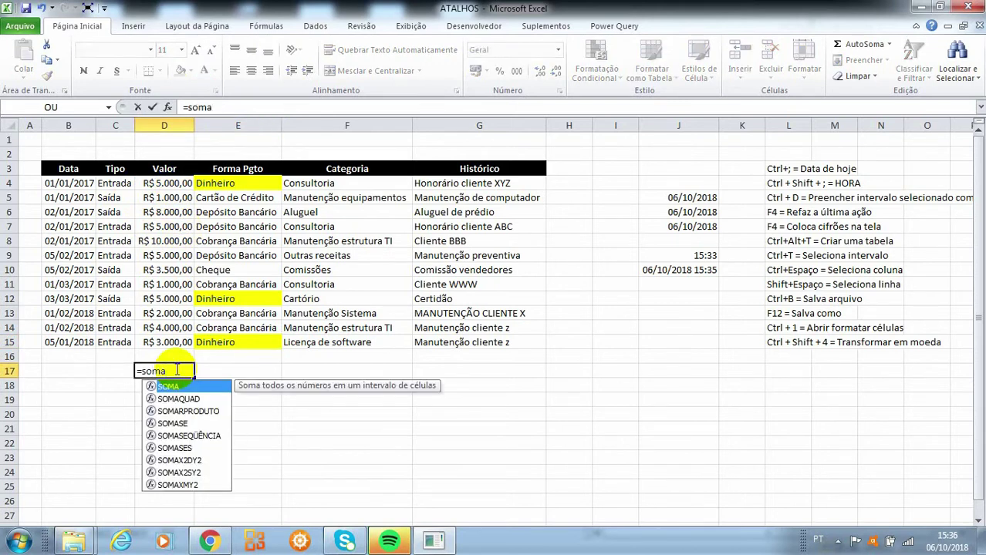
{"action": "key", "text": "Tab"}
{"action": "left_click", "coordinate": [177, 188]}
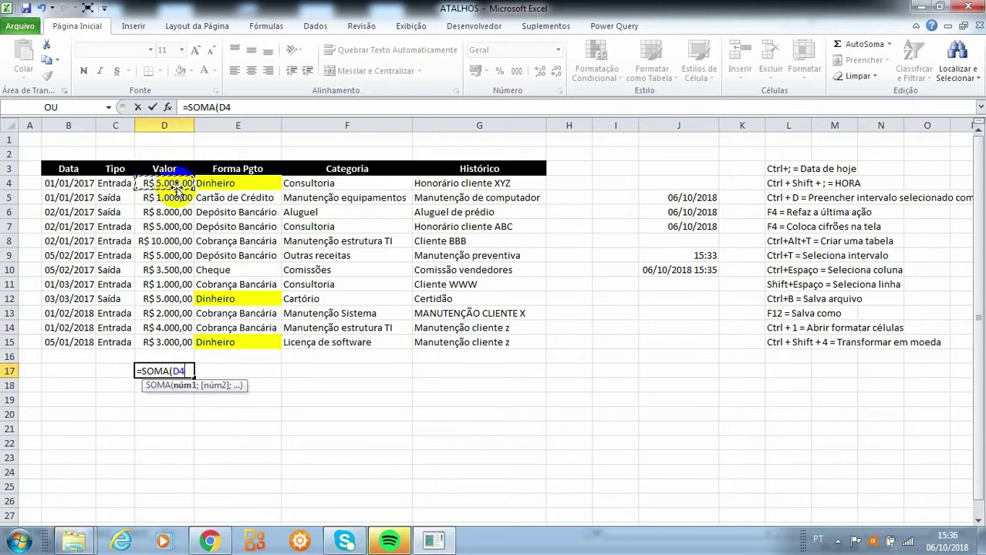
{"action": "left_click_drag", "start_coordinate": [177, 188], "coordinate": [176, 197]}
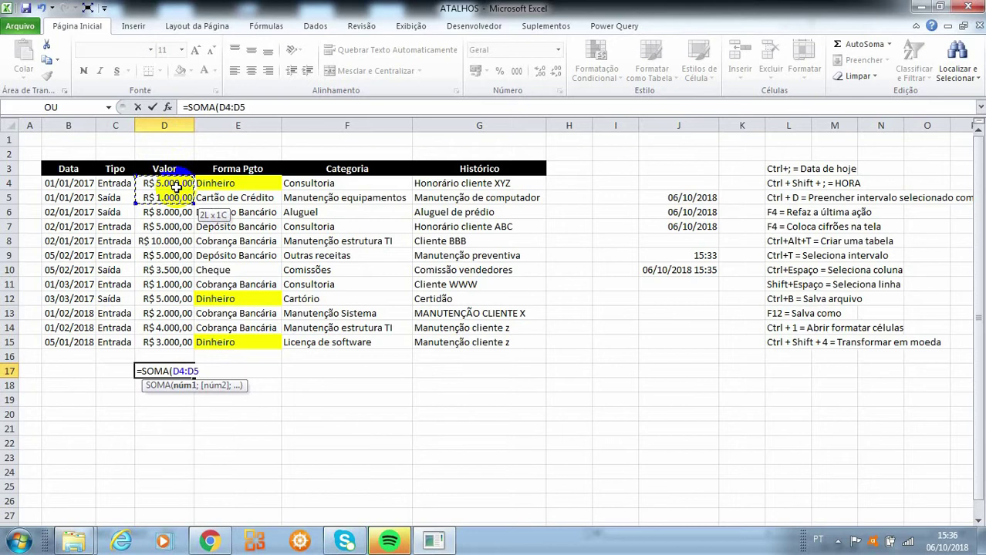
{"action": "type", "text": ")"}
{"action": "key", "text": "Return"}
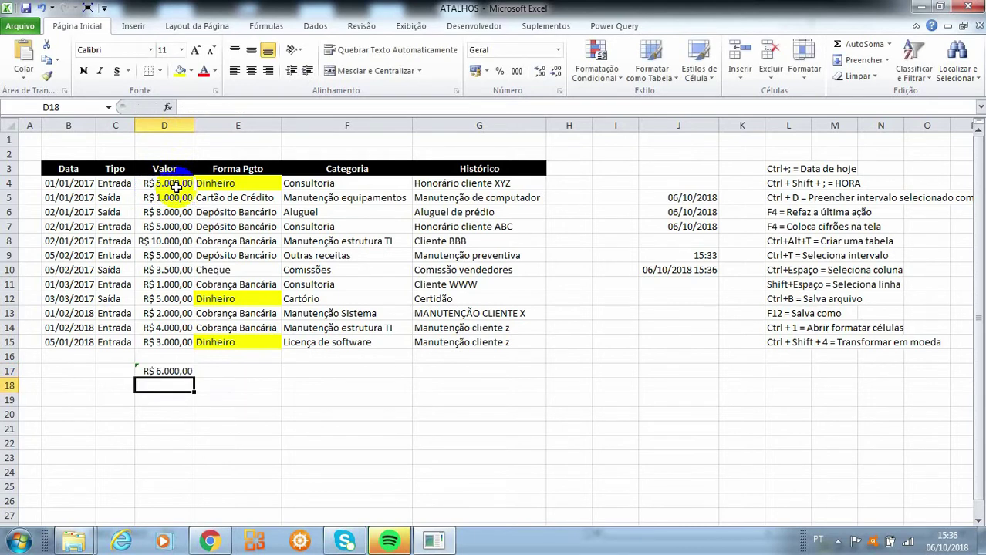
- Look through the Valor cells above the sum and return to cell D17
{"action": "key", "text": "Up"}
{"action": "key", "text": "Up"}
{"action": "key", "text": "Up"}
{"action": "key", "text": "Up"}
{"action": "key", "text": "Up"}
{"action": "key", "text": "Up"}
{"action": "key", "text": "Up"}
{"action": "key", "text": "Up"}
{"action": "key", "text": "Up"}
{"action": "key", "text": "Up"}
{"action": "key", "text": "Up"}
{"action": "key", "text": "Up"}
{"action": "key", "text": "Up"}
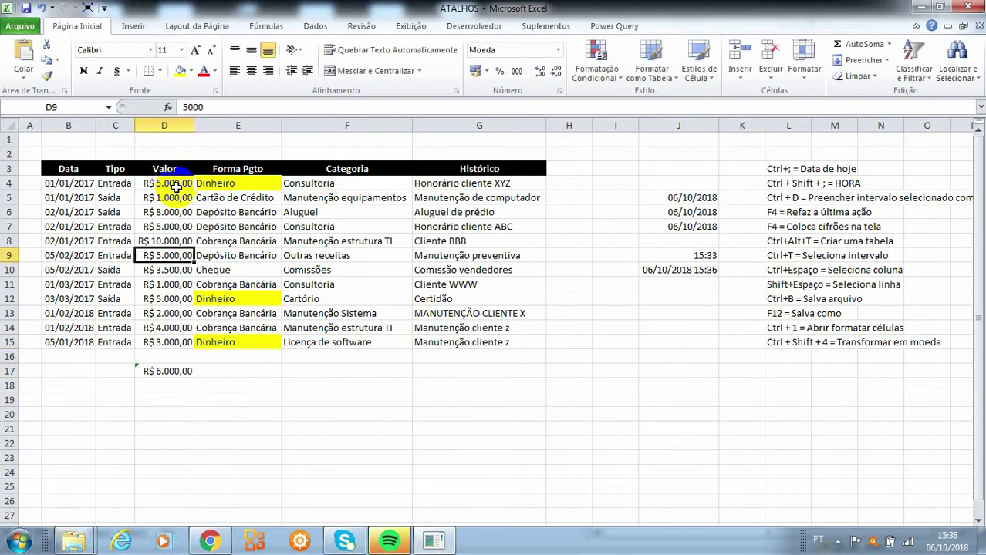
{"action": "key", "text": "Down"}
{"action": "key", "text": "Down"}
{"action": "key", "text": "Down"}
{"action": "key", "text": "Down"}
{"action": "key", "text": "Down"}
{"action": "key", "text": "Down"}
{"action": "key", "text": "Down"}
{"action": "key", "text": "Down"}
{"action": "key", "text": "Down"}
{"action": "key", "text": "Down"}
{"action": "key", "text": "Down"}
{"action": "key", "text": "Down"}
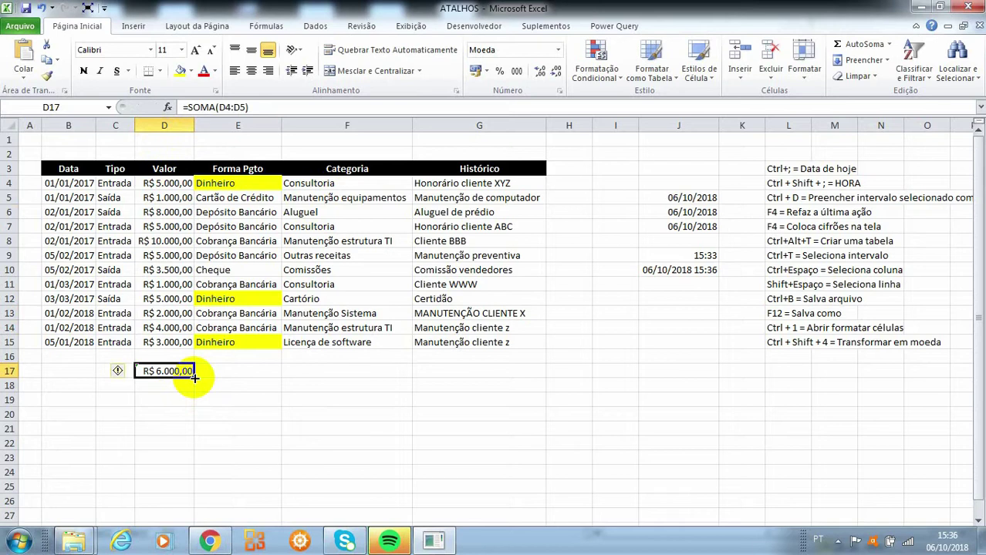
- Fill the relative sum formula from D17 down into D18 and compare its references with cells D5 and D6
{"action": "left_click_drag", "start_coordinate": [195, 377], "coordinate": [199, 397]}
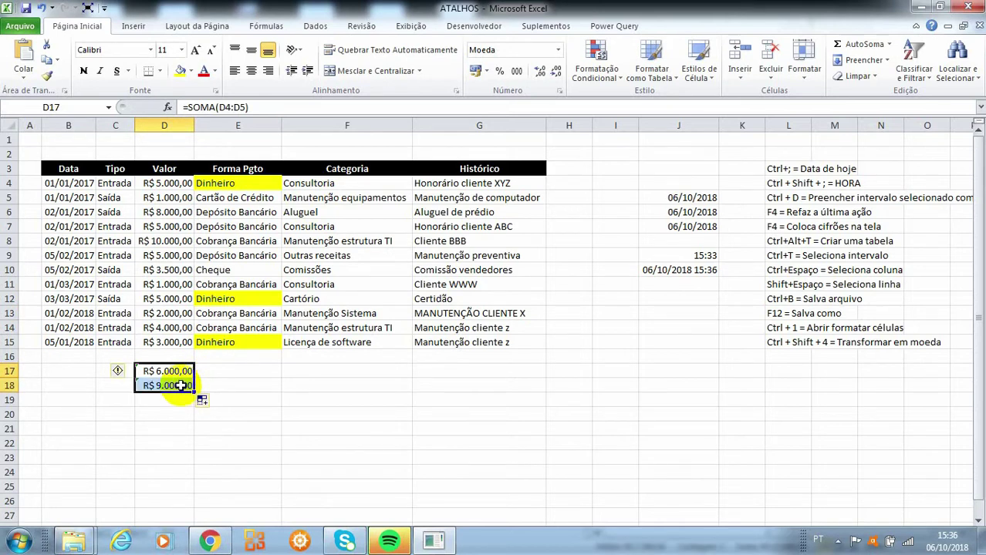
{"action": "left_click", "coordinate": [179, 386]}
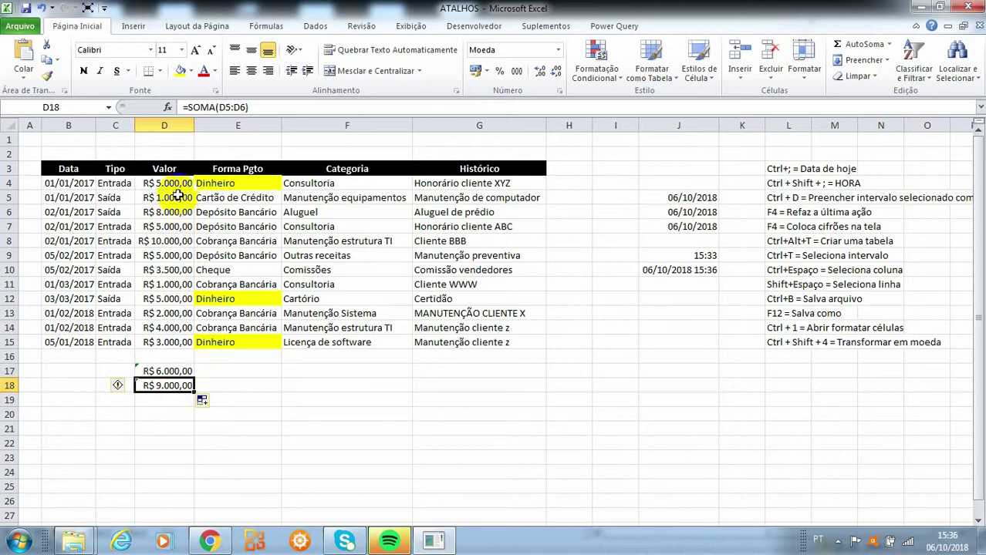
{"action": "left_click", "coordinate": [177, 199]}
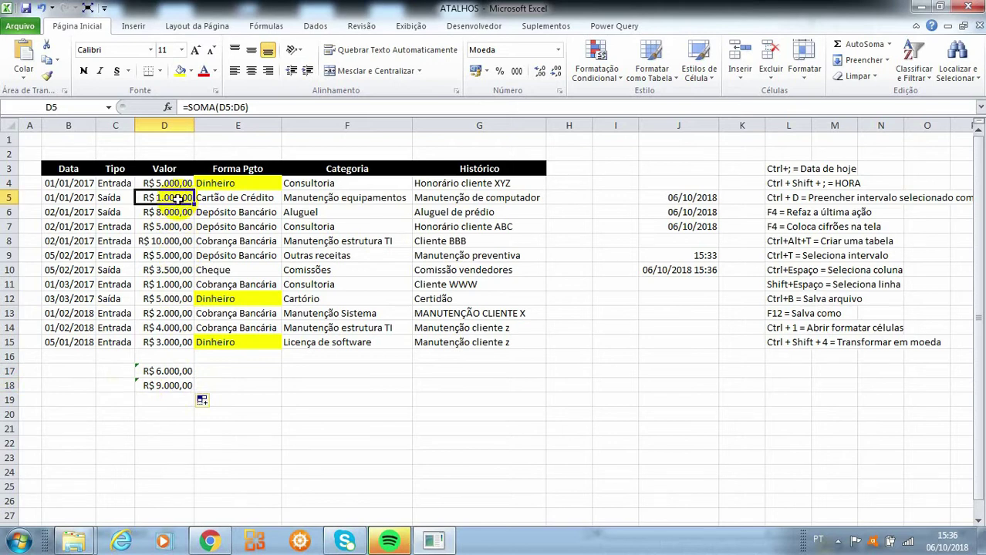
{"action": "left_click", "coordinate": [175, 210]}
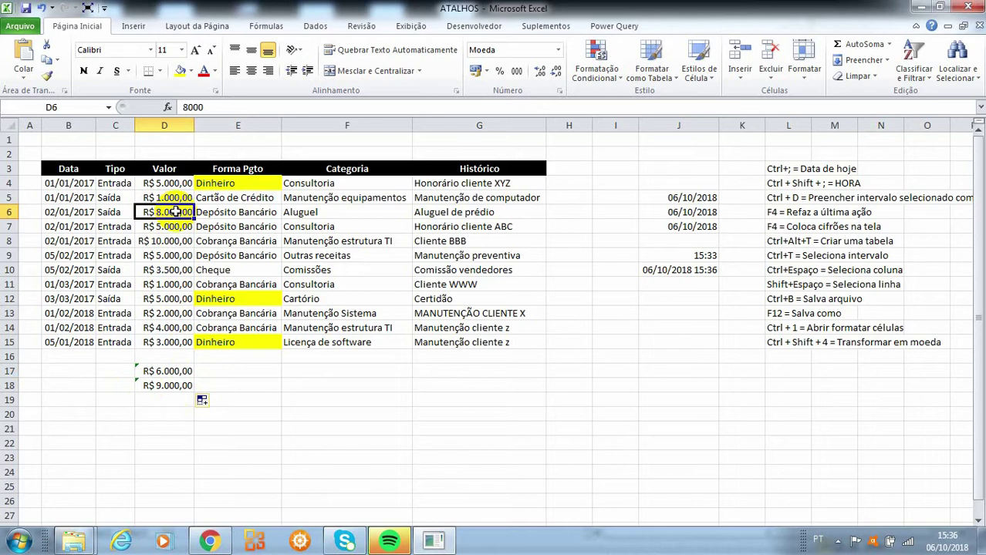
{"action": "left_click", "coordinate": [178, 387]}
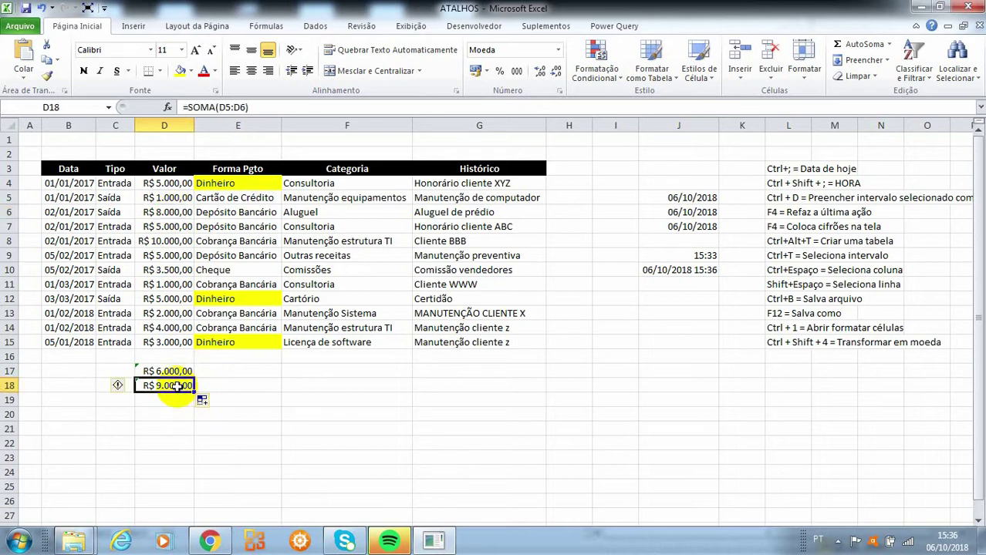
- Make the range in the D17 sum absolute, so the formula reads =SOMA($D$4:$D$5)
{"action": "left_click", "coordinate": [179, 371]}
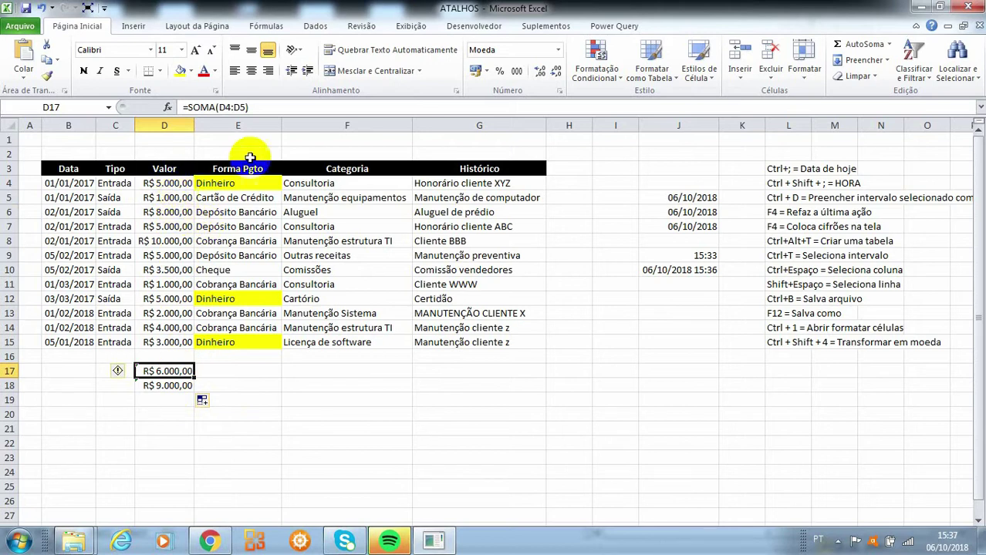
{"action": "left_click", "coordinate": [220, 107]}
{"action": "left_click_drag", "start_coordinate": [220, 108], "coordinate": [247, 107]}
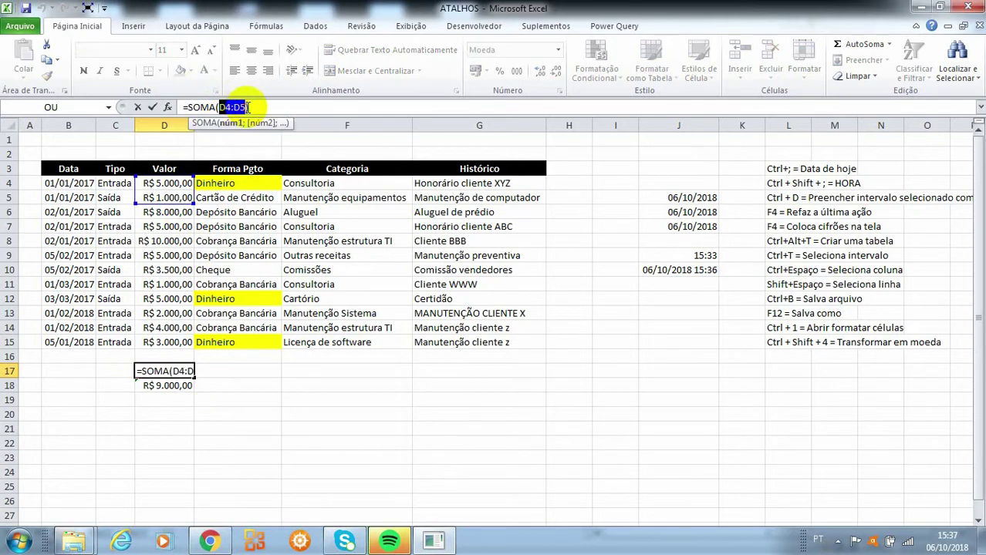
{"action": "key", "text": "F4"}
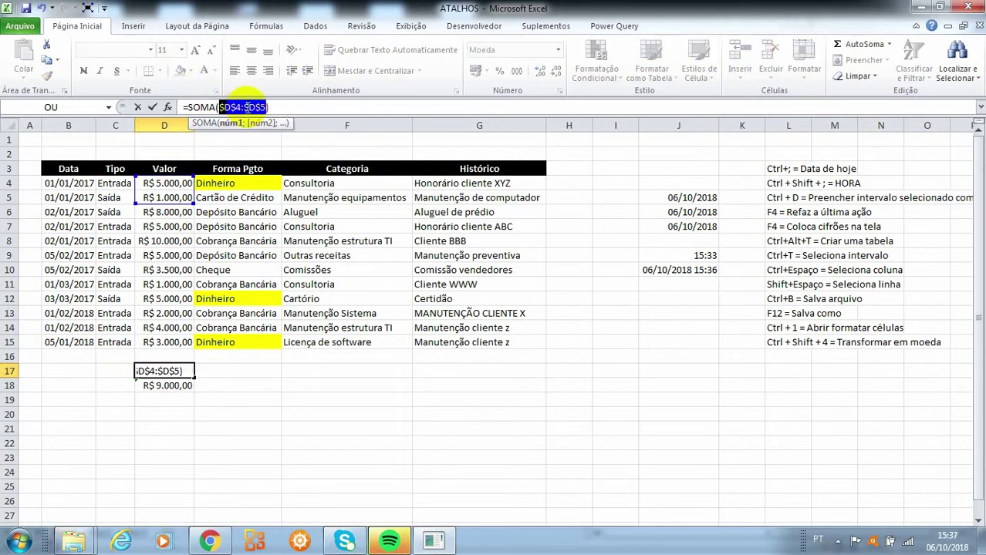
{"action": "key", "text": "Return"}
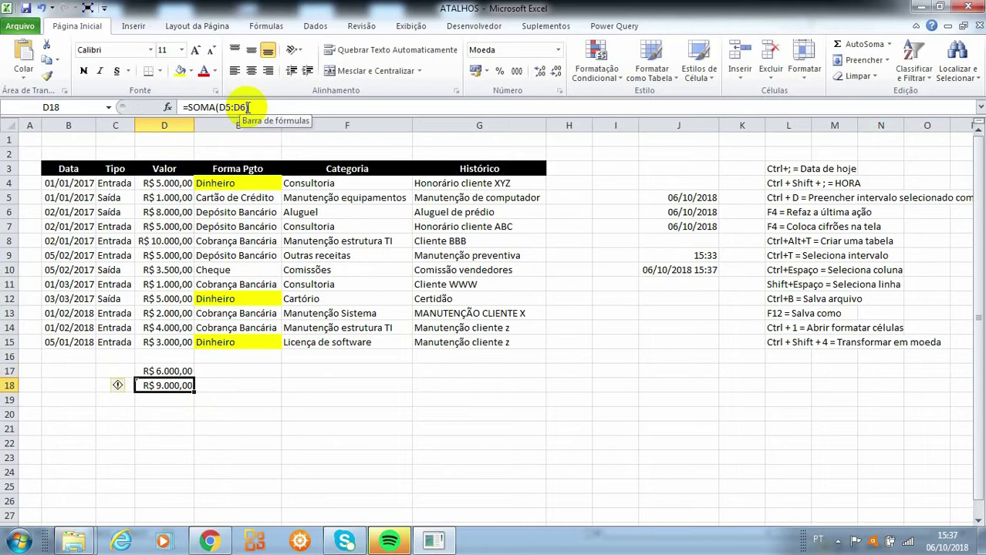
- Fill the absolute sum formula from D17 down into D18 and compare the formulas in both cells
{"action": "key", "text": "Up"}
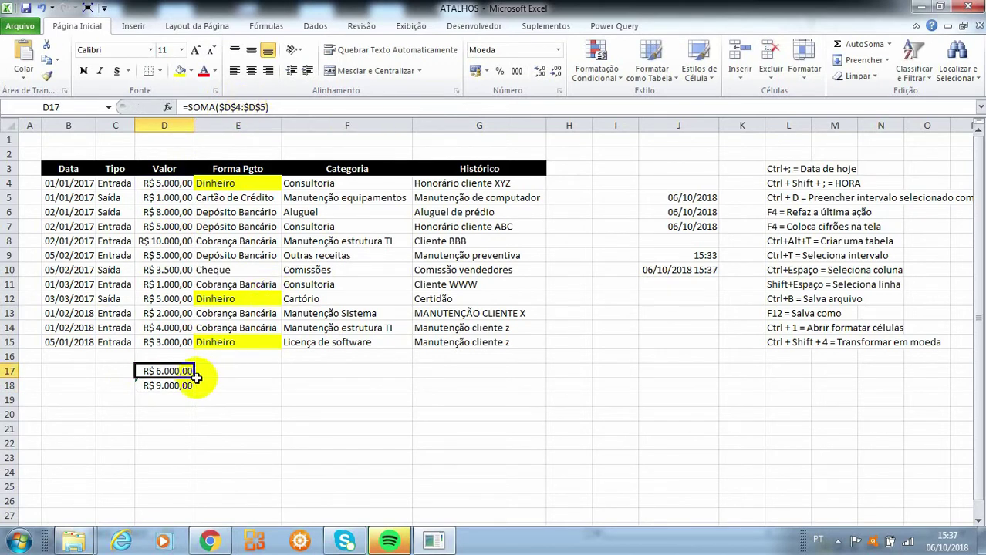
{"action": "left_click_drag", "start_coordinate": [194, 378], "coordinate": [199, 395]}
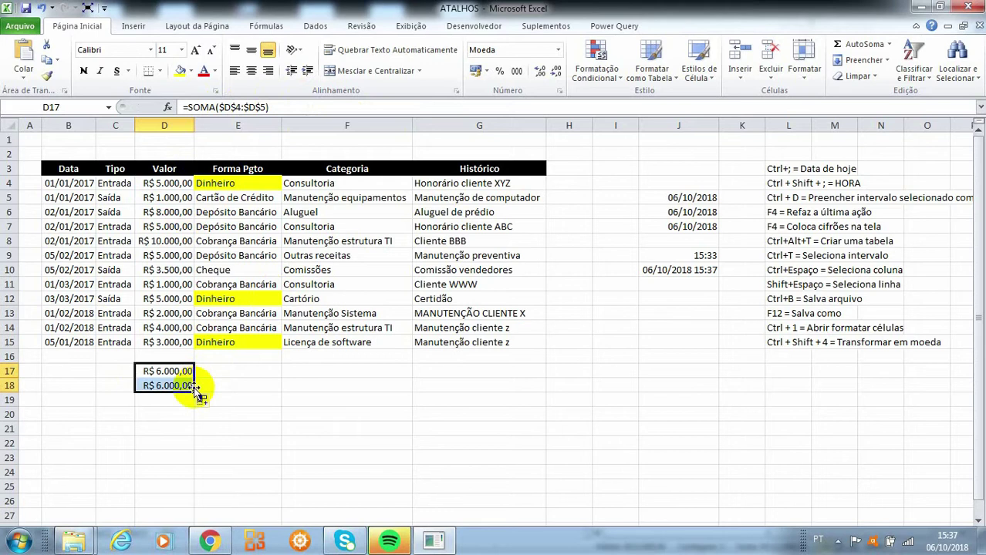
{"action": "left_click", "coordinate": [174, 386]}
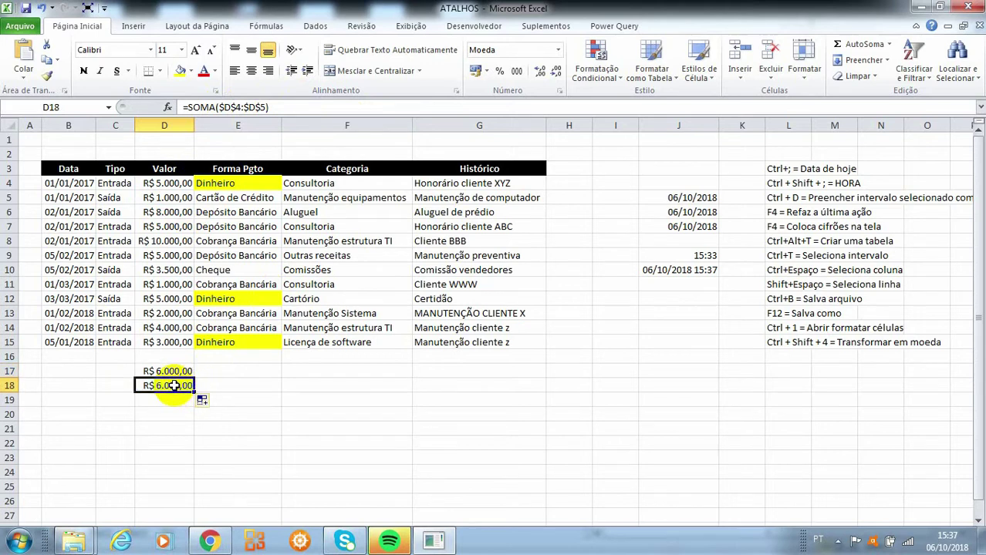
{"action": "left_click", "coordinate": [176, 371]}
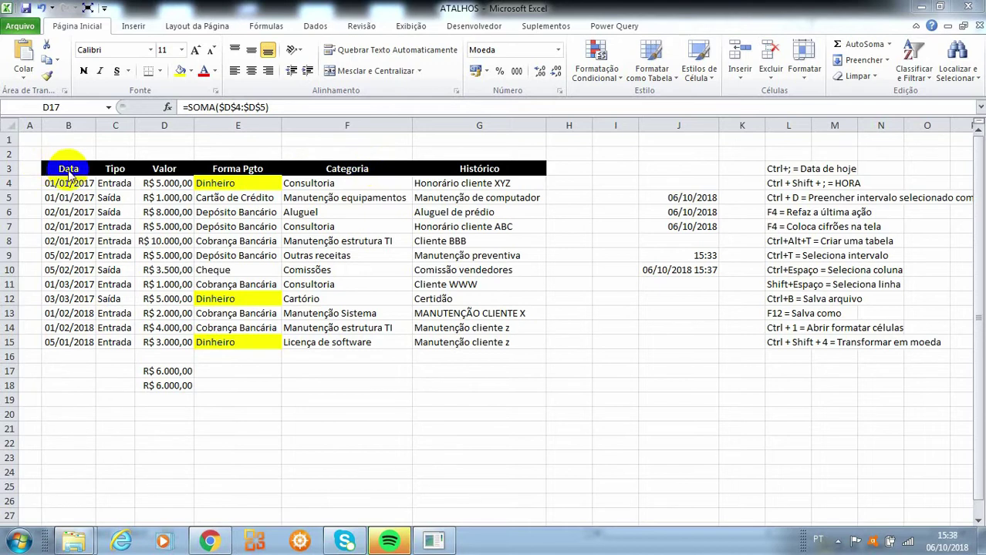
- Convert the data range B3:G15 into a table with headers, and undo the conversion
{"action": "left_click", "coordinate": [136, 27]}
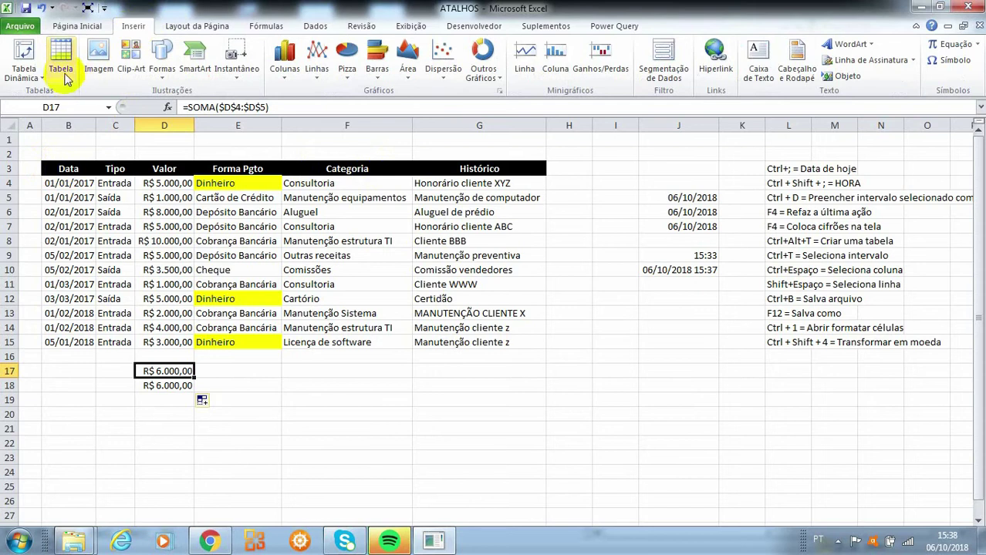
{"action": "left_click", "coordinate": [87, 170]}
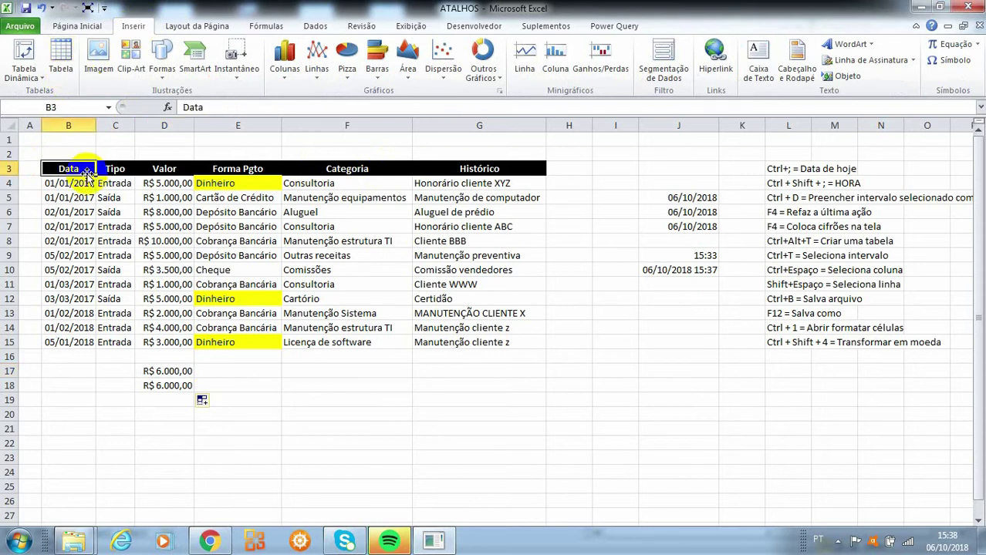
{"action": "key", "text": "shift+Down"}
{"action": "key", "text": "shift+Down"}
{"action": "key", "text": "shift+Down"}
{"action": "key", "text": "shift+Down"}
{"action": "key", "text": "shift+Down"}
{"action": "key", "text": "shift+Down"}
{"action": "key", "text": "shift+Down"}
{"action": "key", "text": "shift+Down"}
{"action": "key", "text": "shift+Down"}
{"action": "key", "text": "shift+Down"}
{"action": "key", "text": "shift+Down"}
{"action": "key", "text": "shift+Down"}
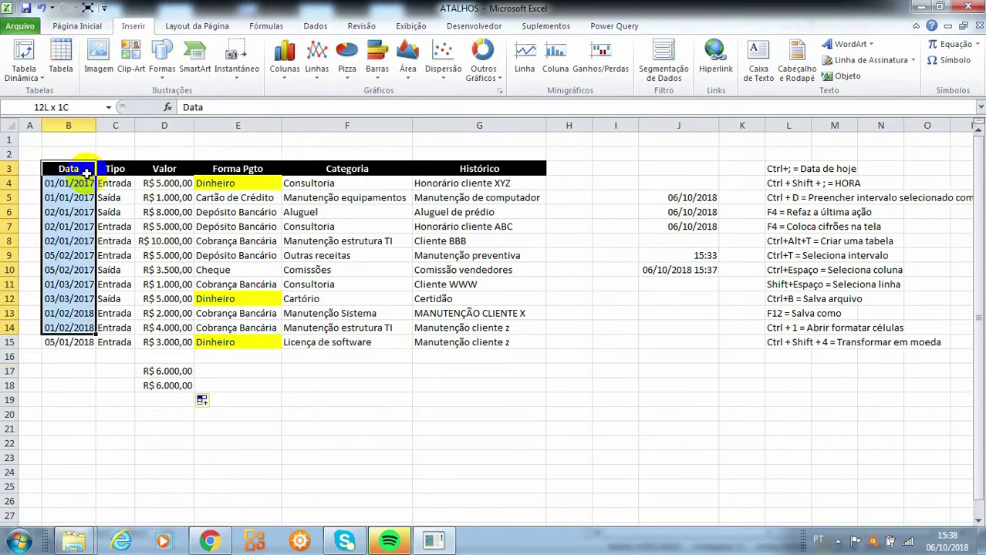
{"action": "key", "text": "shift+Right"}
{"action": "key", "text": "shift+Right"}
{"action": "key", "text": "shift+Right"}
{"action": "key", "text": "shift+Right"}
{"action": "key", "text": "shift+Right"}
{"action": "key", "text": "shift+Right"}
{"action": "key", "text": "shift+Left"}
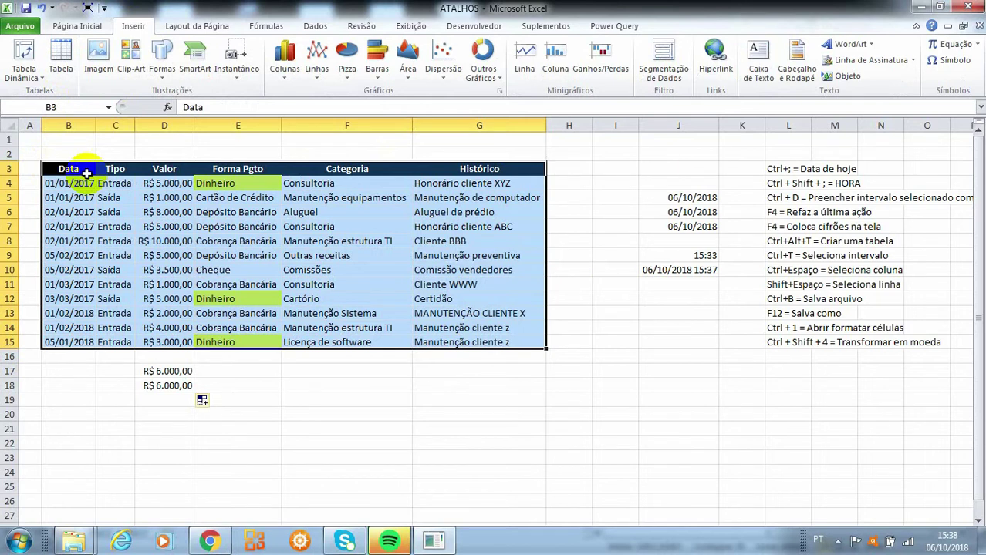
{"action": "key", "text": "ctrl+alt+t"}
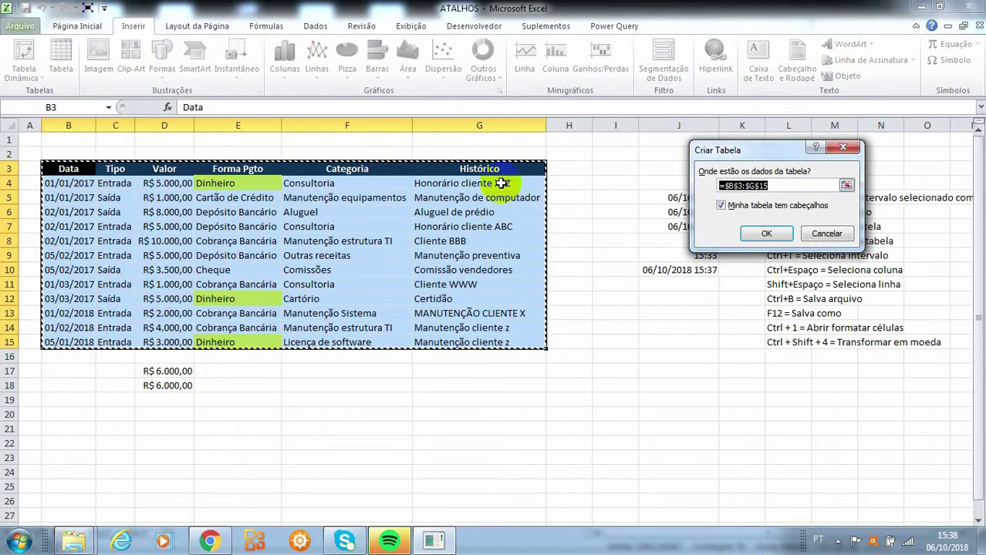
{"action": "left_click", "coordinate": [773, 237]}
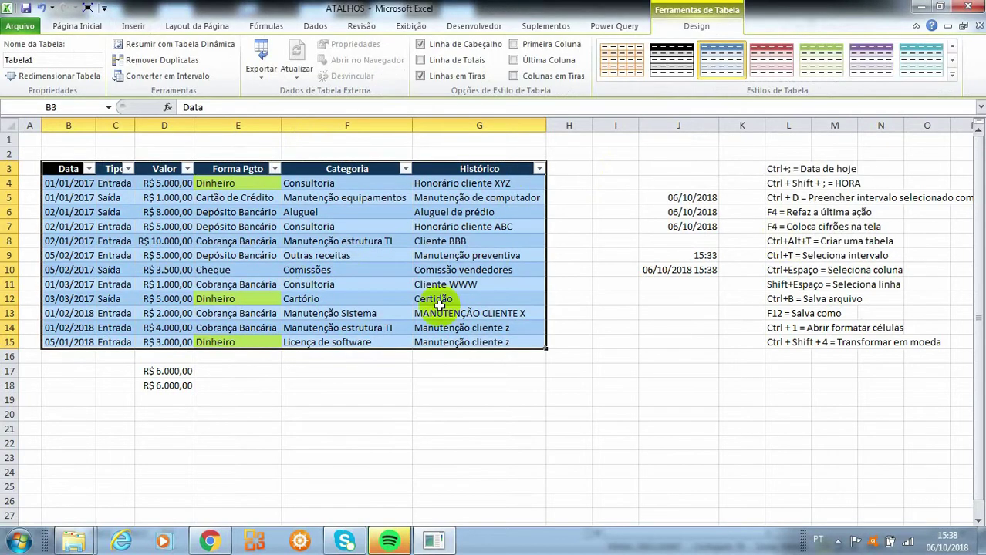
{"action": "left_click", "coordinate": [489, 397]}
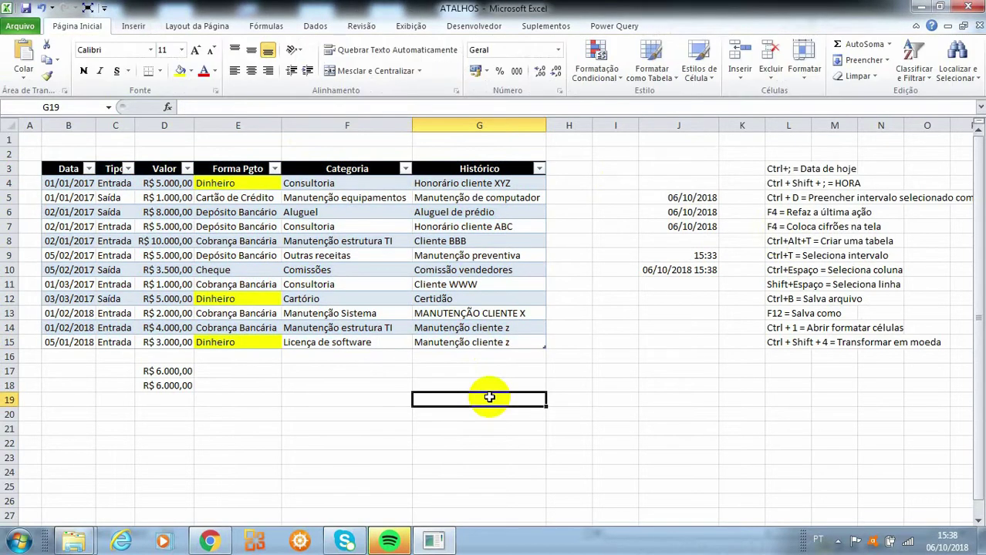
{"action": "left_click", "coordinate": [44, 8]}
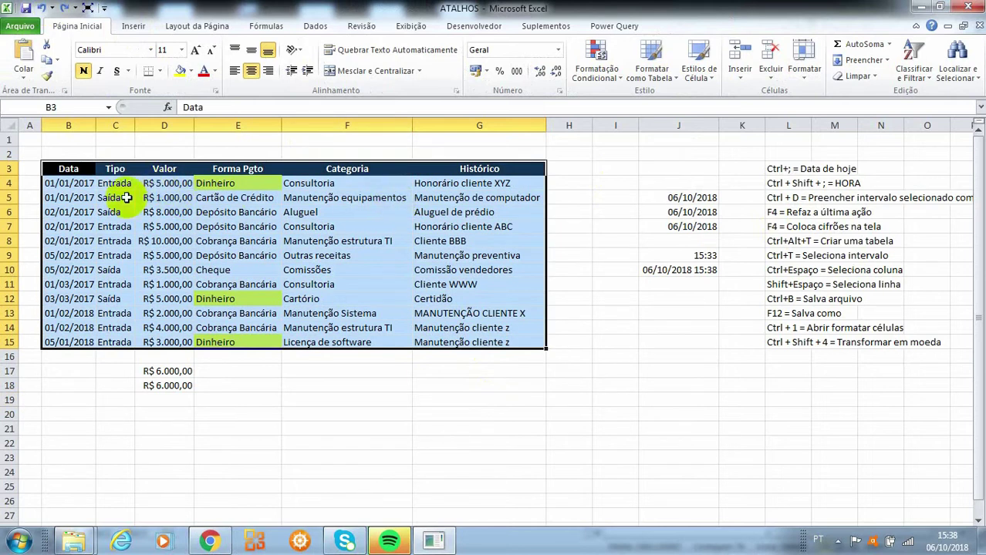
- Select the entire contiguous data range around header cell B3, and clear the selection by moving to empty cell J19
{"action": "left_click", "coordinate": [66, 168]}
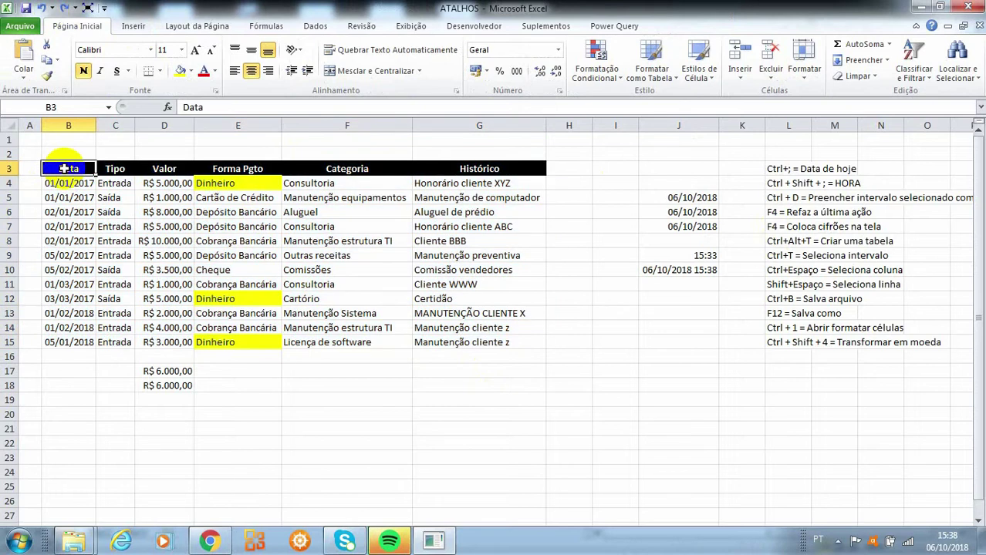
{"action": "key", "text": "ctrl+t"}
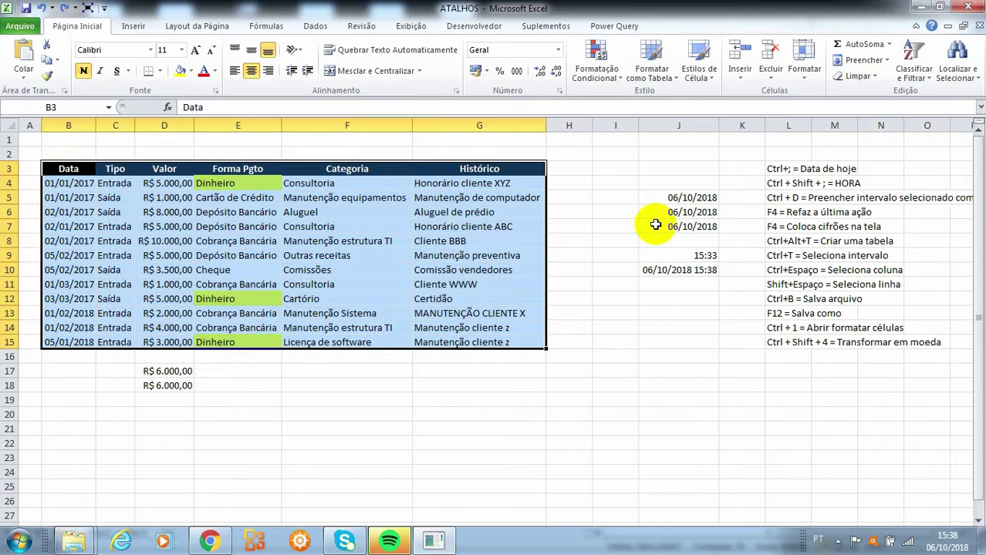
{"action": "left_click", "coordinate": [684, 395]}
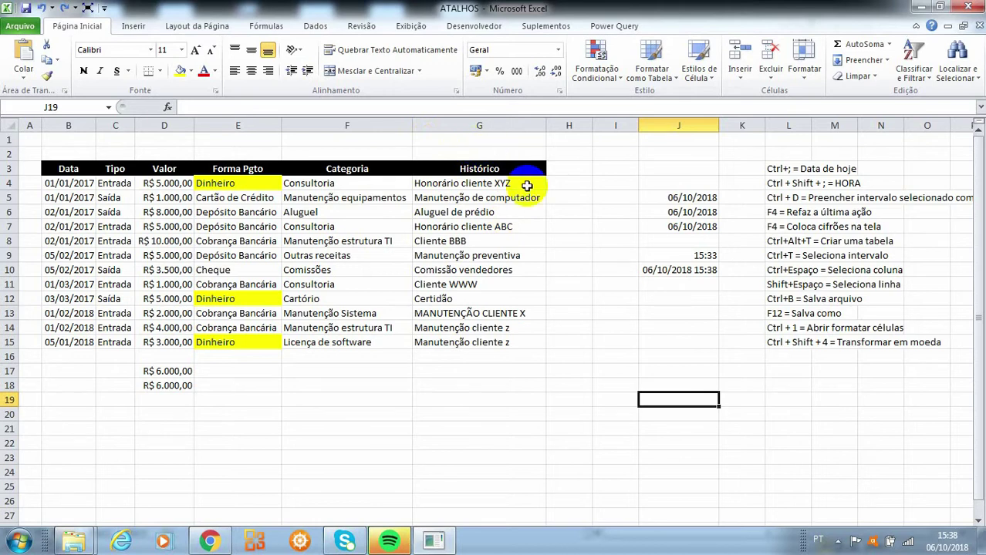
- Select the whole of column G from cell G4, and select the whole of row 7 from cell G7
{"action": "left_click", "coordinate": [474, 187]}
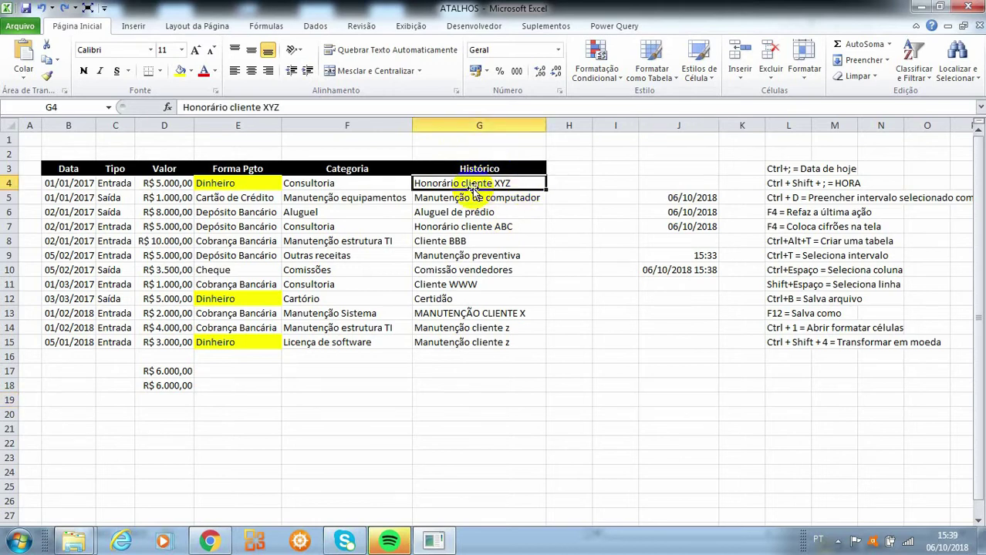
{"action": "key", "text": "ctrl+space"}
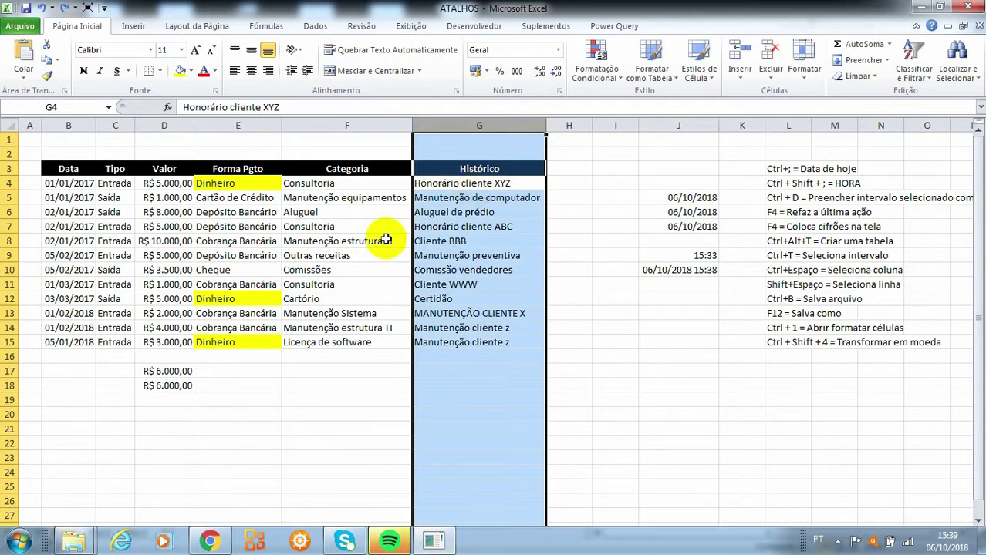
{"action": "left_click", "coordinate": [454, 226]}
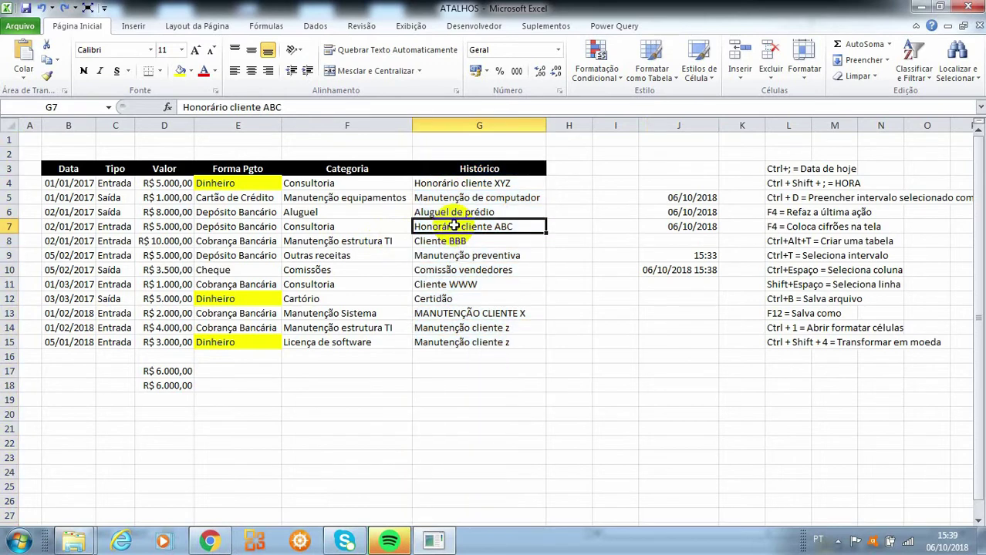
{"action": "key", "text": "shift+space"}
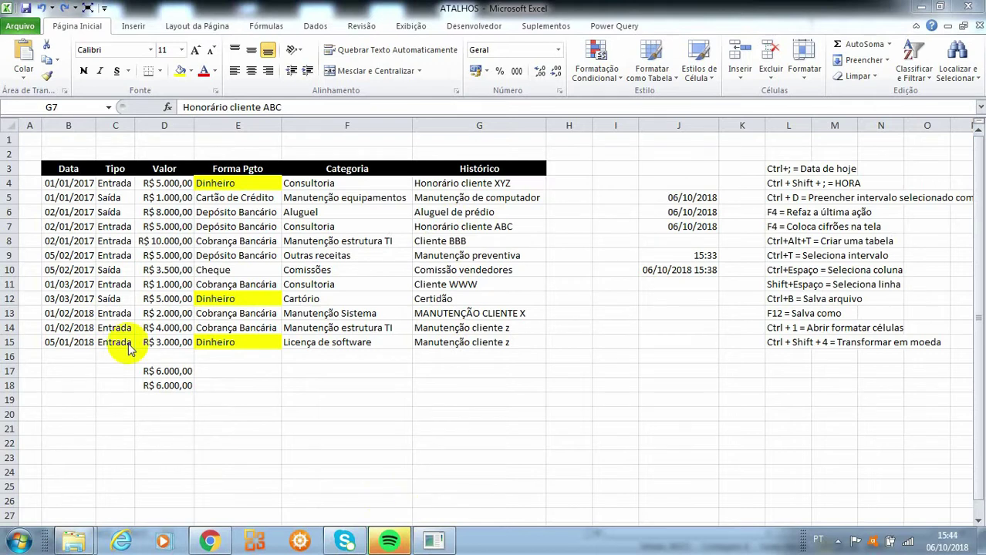
{"action": "key", "text": "shift+space"}
- Set the Valor amounts in D4:D15 to the Geral number format, and convert them back to currency
{"action": "left_click", "coordinate": [171, 183]}
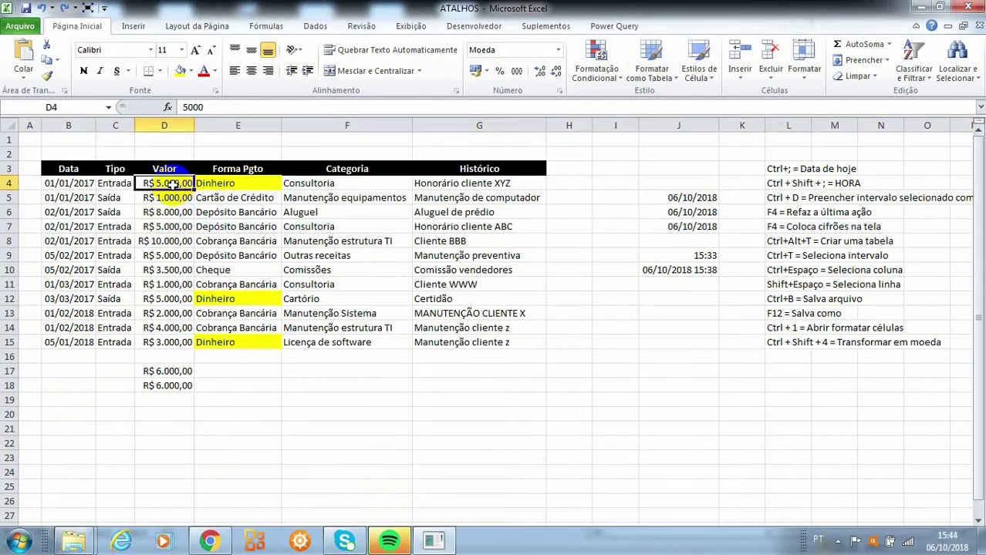
{"action": "key", "text": "shift+Down"}
{"action": "key", "text": "shift+Down"}
{"action": "key", "text": "shift+Down"}
{"action": "key", "text": "shift+Down"}
{"action": "key", "text": "shift+Down"}
{"action": "key", "text": "shift+Down"}
{"action": "key", "text": "shift+Down"}
{"action": "key", "text": "shift+Down"}
{"action": "key", "text": "shift+Down"}
{"action": "key", "text": "shift+Down"}
{"action": "key", "text": "shift+Down"}
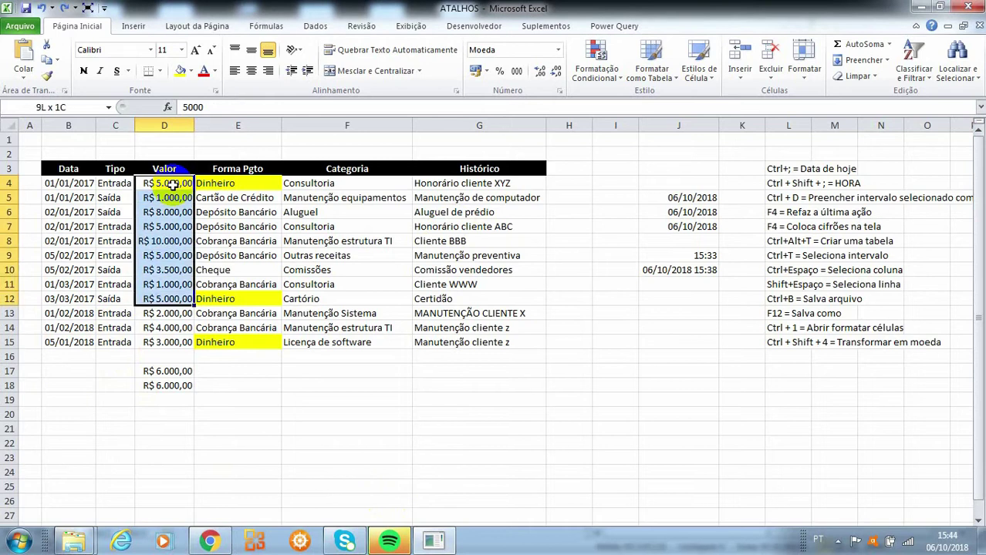
{"action": "left_click", "coordinate": [558, 50]}
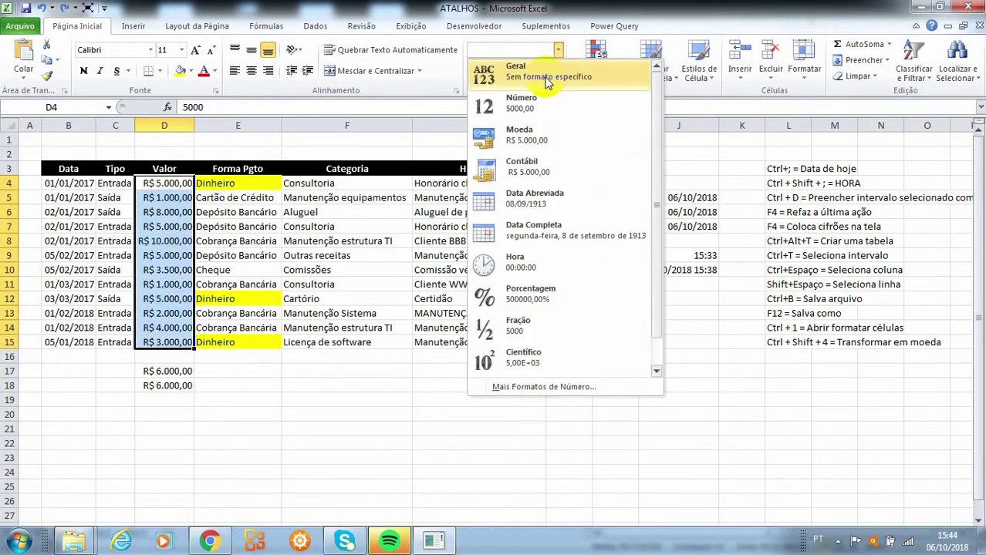
{"action": "left_click", "coordinate": [545, 83]}
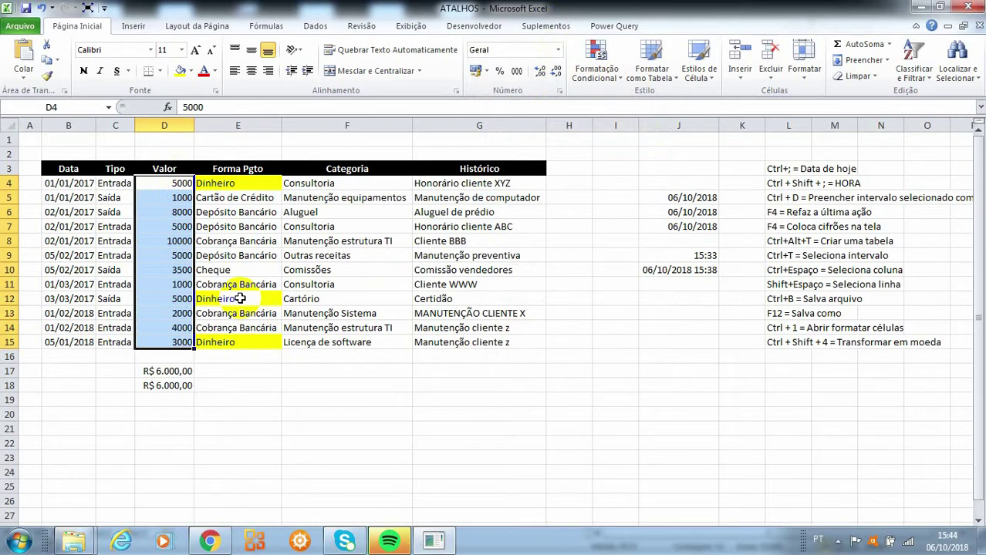
{"action": "key", "text": "ctrl+shift+4"}
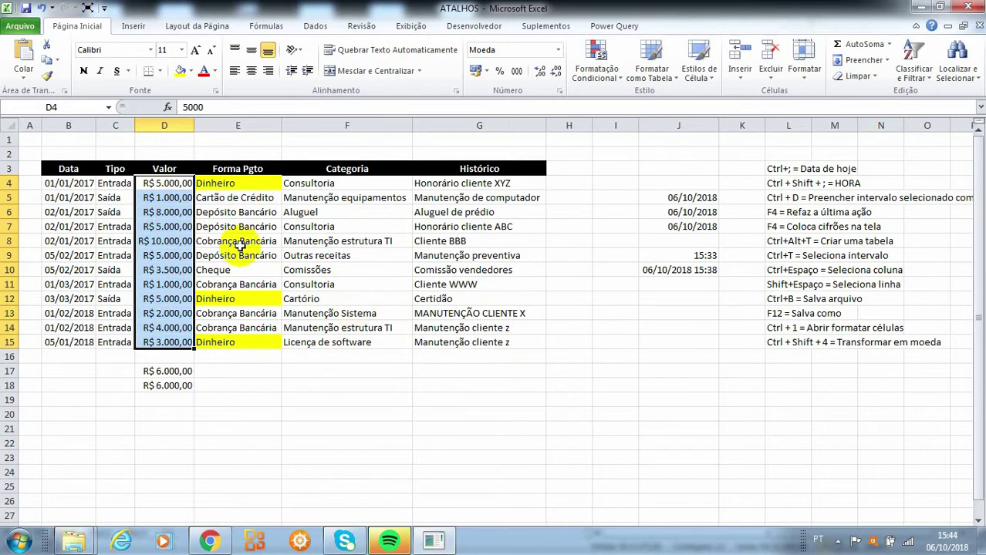
- View the cell formatting options for D6 and the Save As options for the workbook, closing both without changes
{"action": "left_click", "coordinate": [173, 216]}
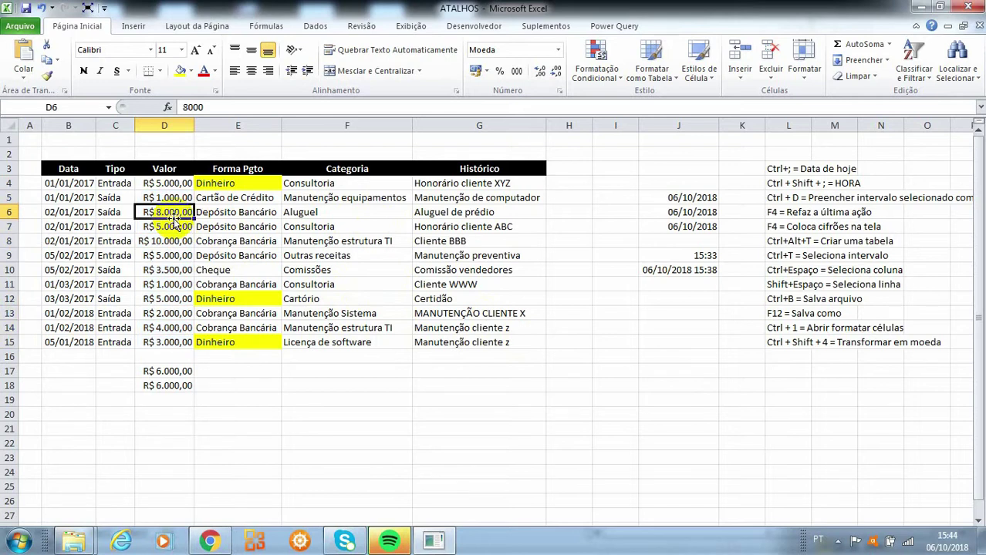
{"action": "key", "text": "ctrl+1"}
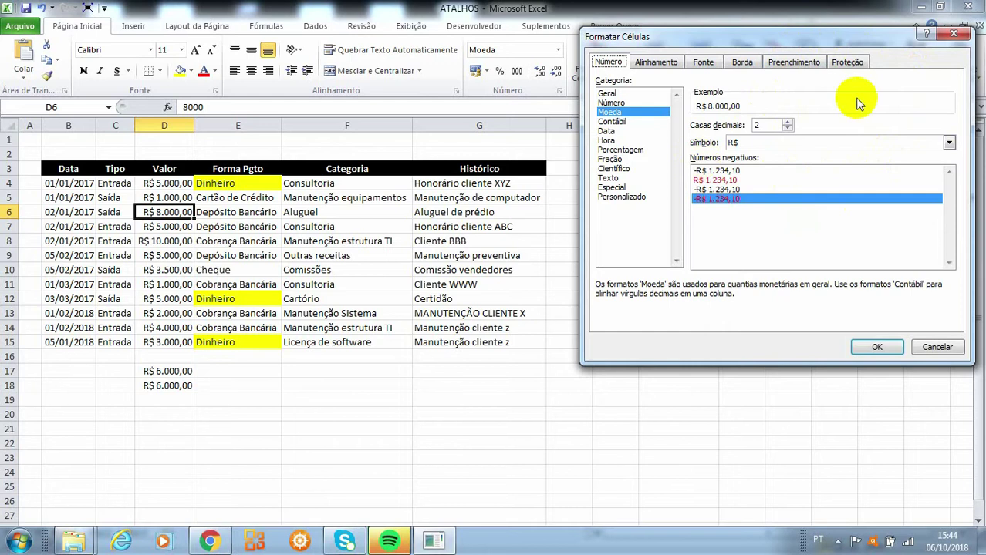
{"action": "left_click", "coordinate": [962, 36]}
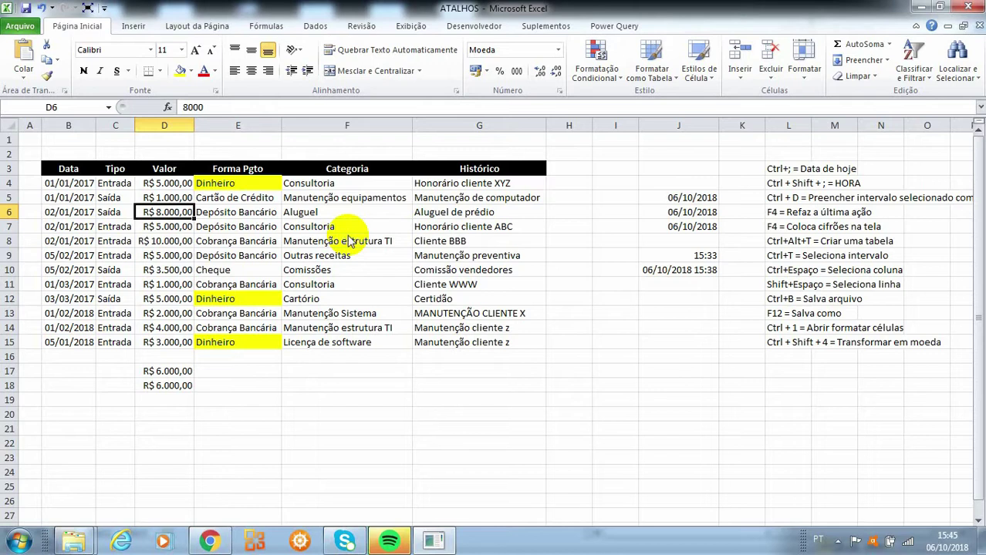
{"action": "key", "text": "F12"}
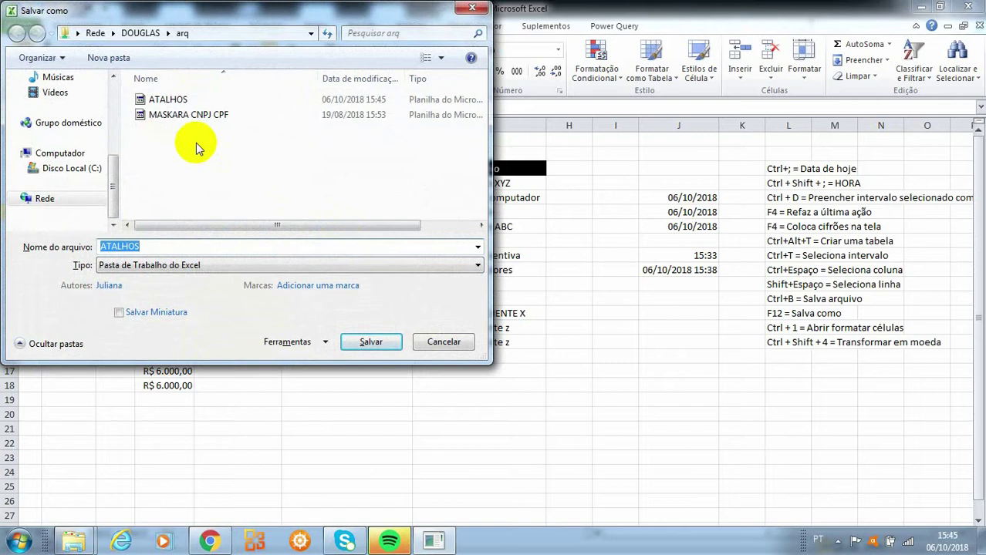
{"action": "left_click", "coordinate": [460, 10]}
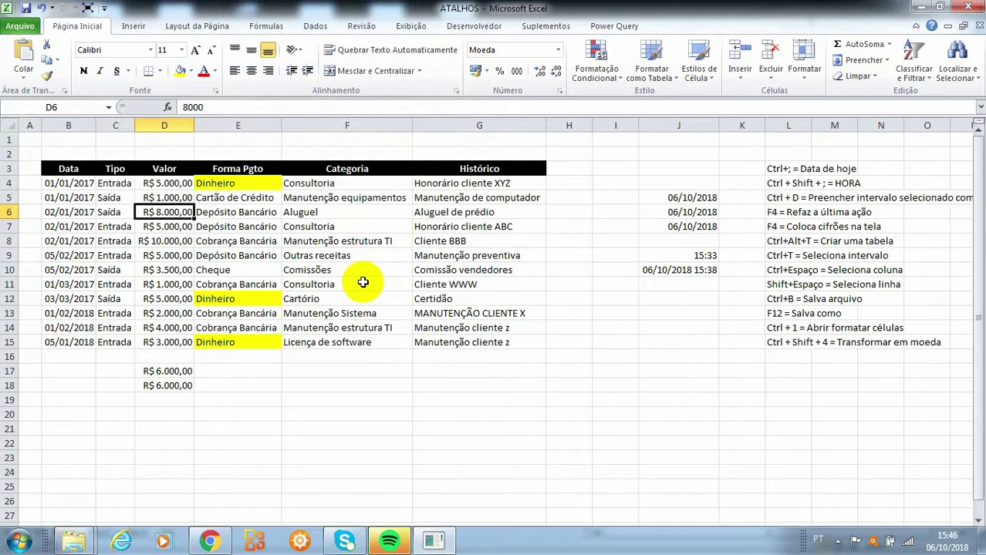
- Undo the currency formatting of the Valor amounts in D4:D15, and apply the currency format again
{"action": "left_click", "coordinate": [248, 346]}
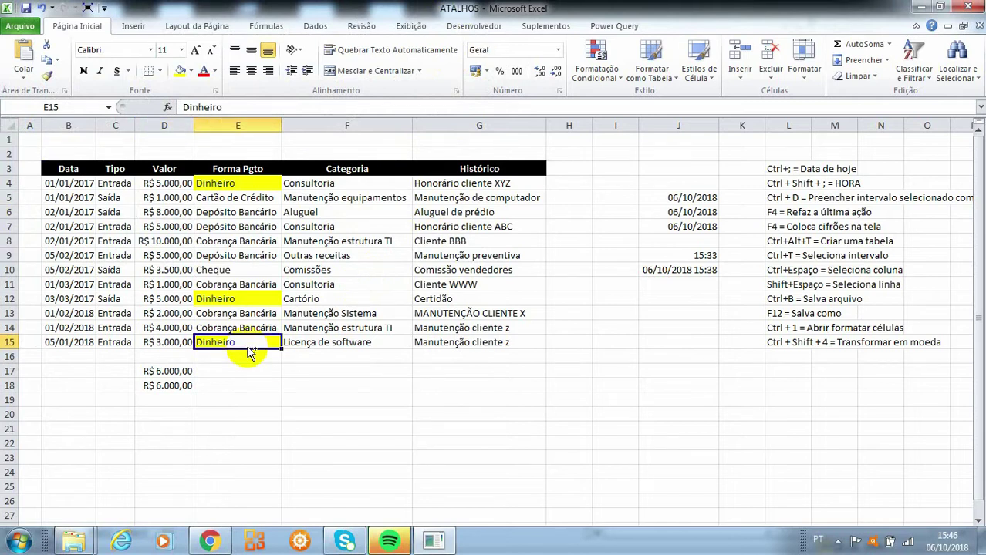
{"action": "key", "text": "ctrl+z"}
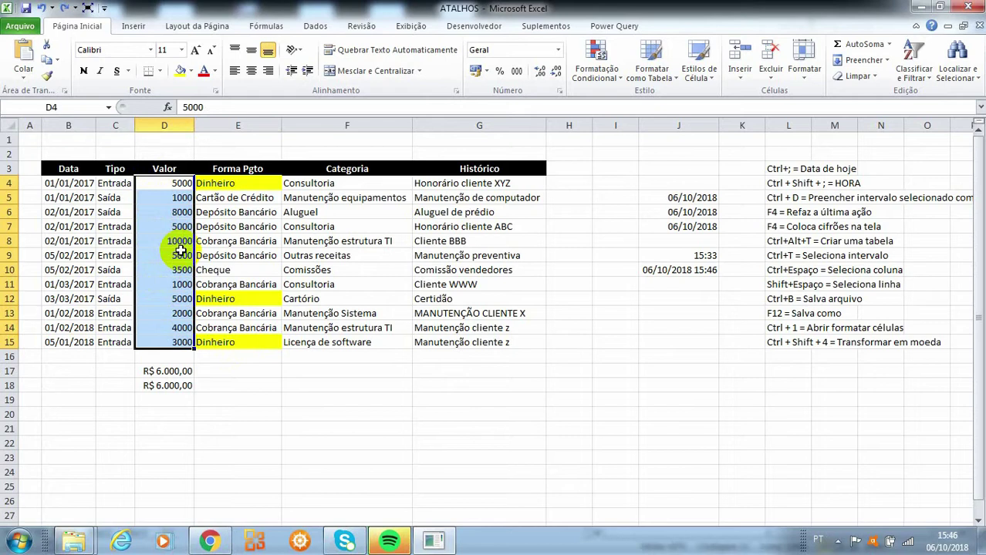
{"action": "key", "text": "ctrl+shift+4"}
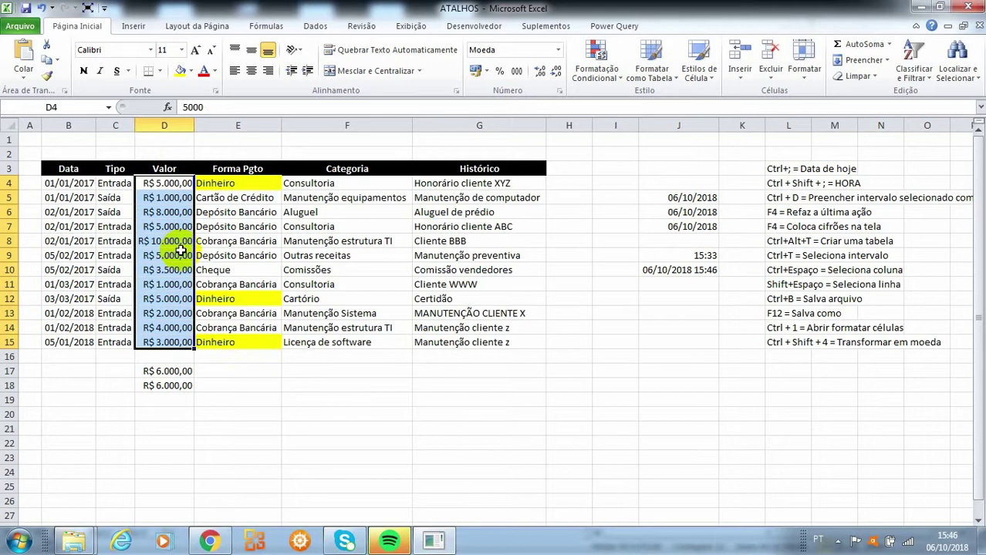